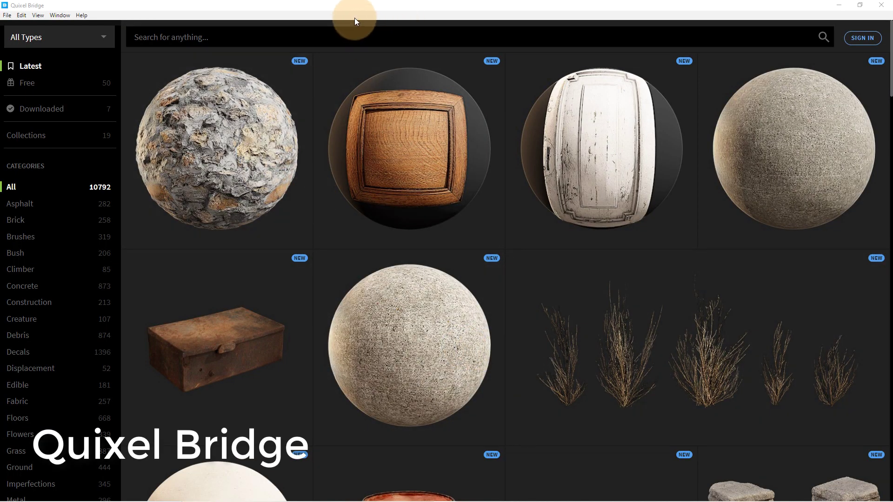
Browse the latest assets and the Asphalt category, returning to the full library to examine what is available
scroll(436, 188, "down", 10)
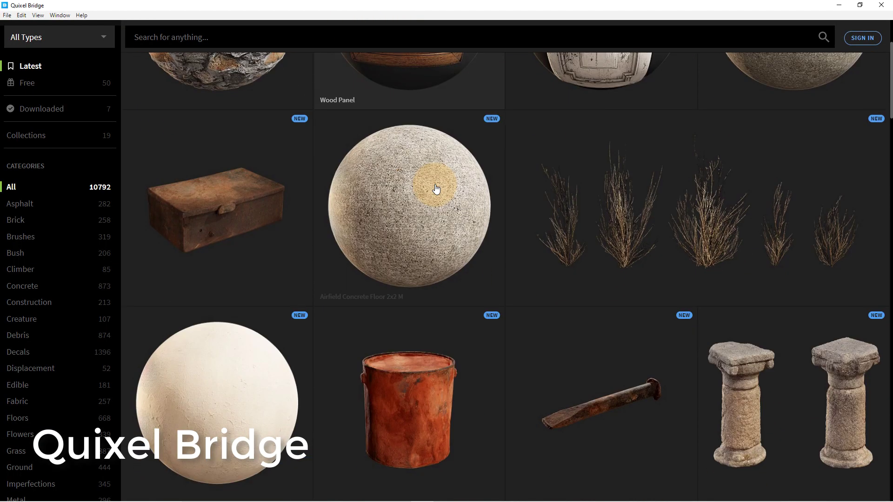
scroll(435, 189, "down", 3)
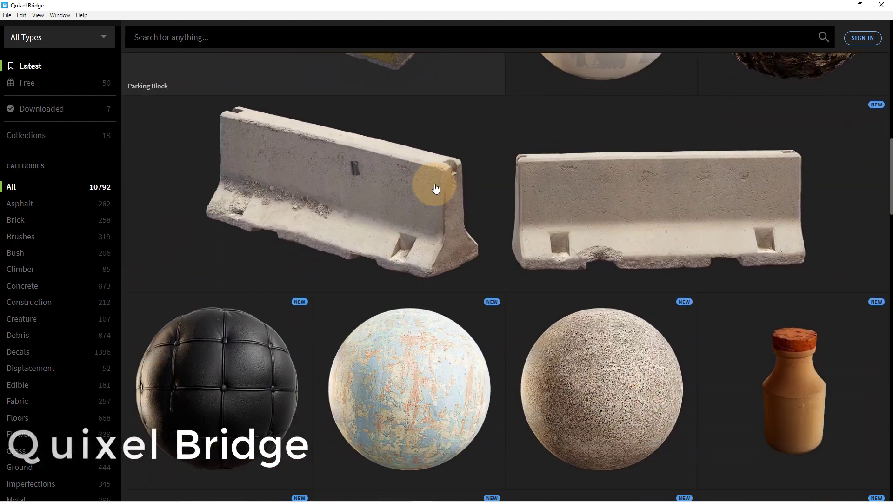
left_click(47, 203)
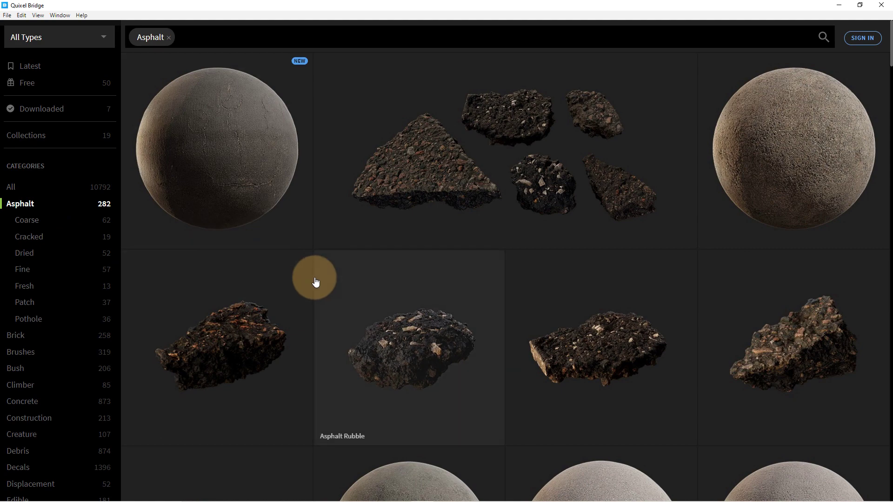
scroll(314, 278, "down", 3)
scroll(312, 277, "up", 3)
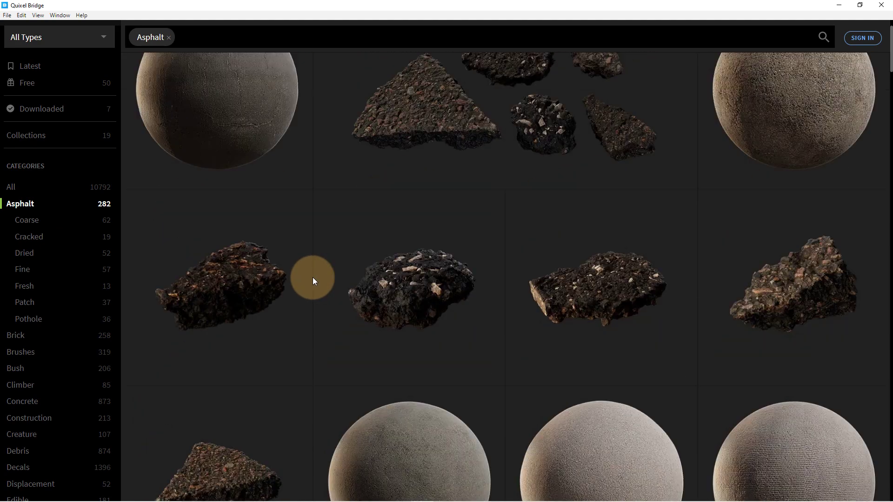
left_click(37, 188)
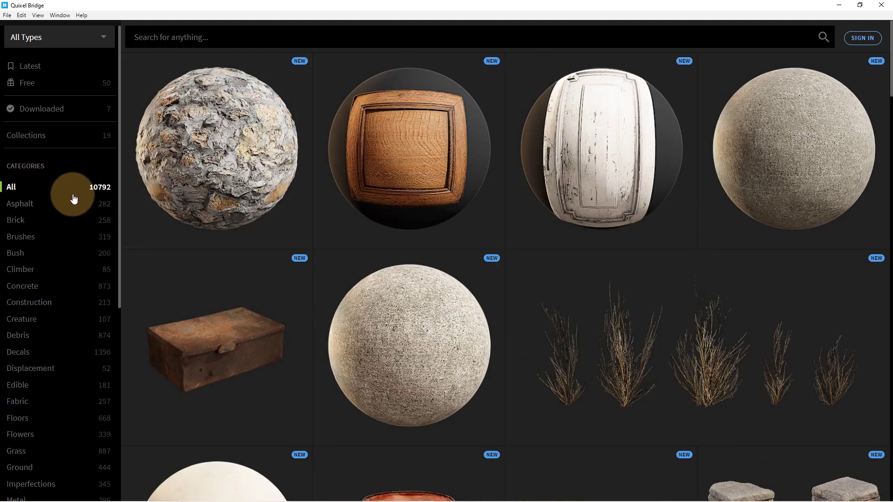
scroll(540, 289, "down", 1)
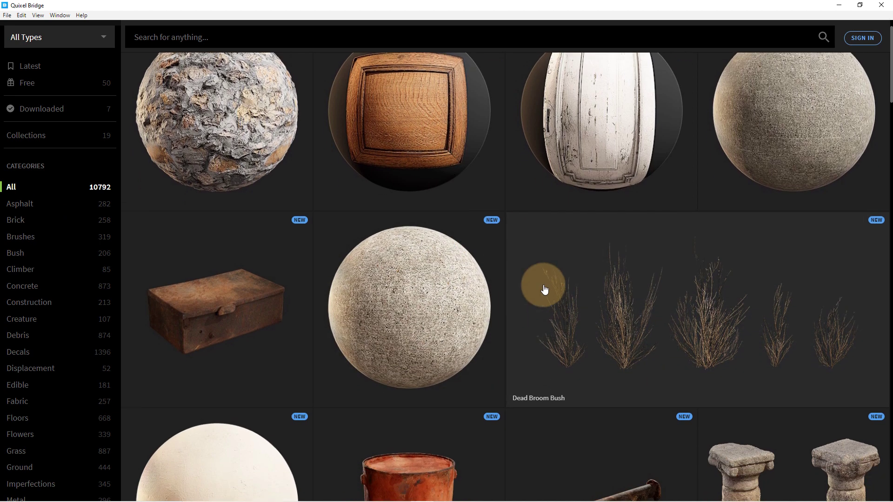
Sign in to the asset library with the Epic Games account
left_click(863, 37)
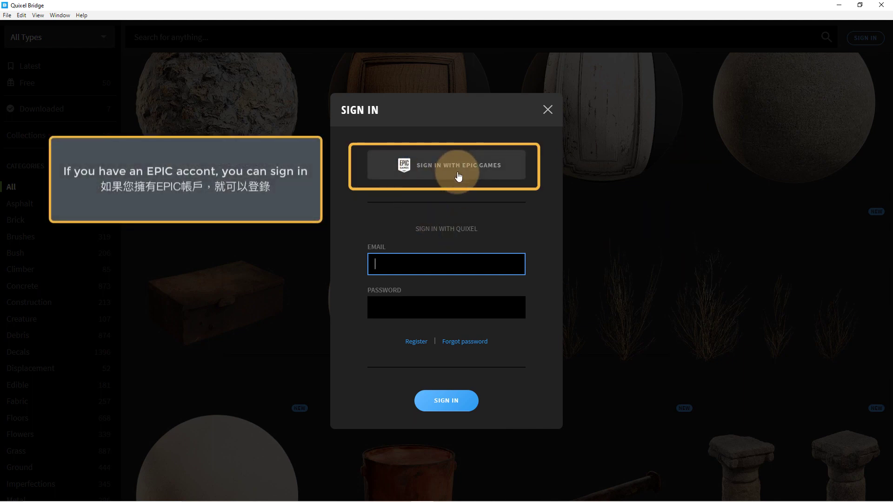
left_click(492, 175)
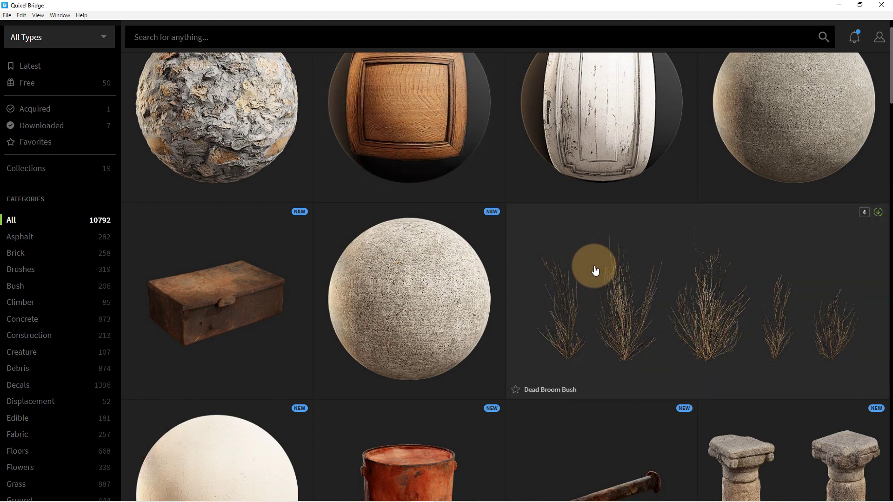
scroll(587, 259, "down", 2)
scroll(581, 259, "up", 3)
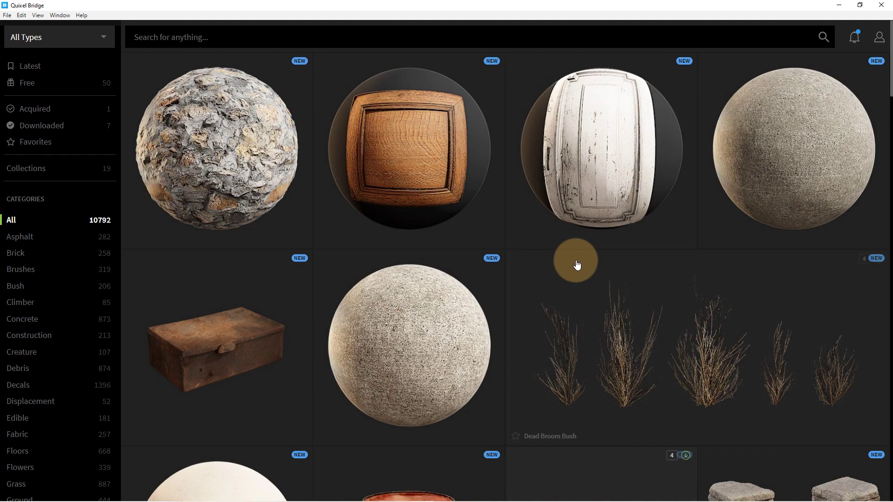
Show only the free assets and open the details of the Huge Icelandic Lava Cliff
left_click(37, 85)
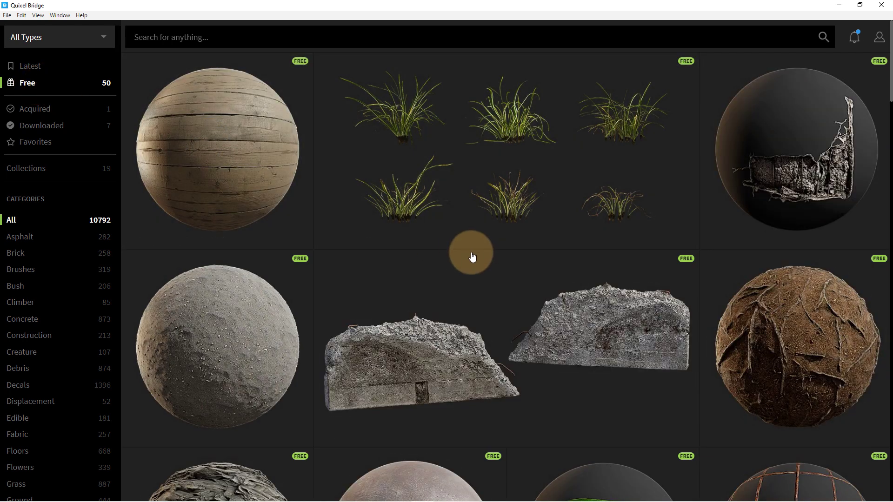
scroll(474, 258, "down", 10)
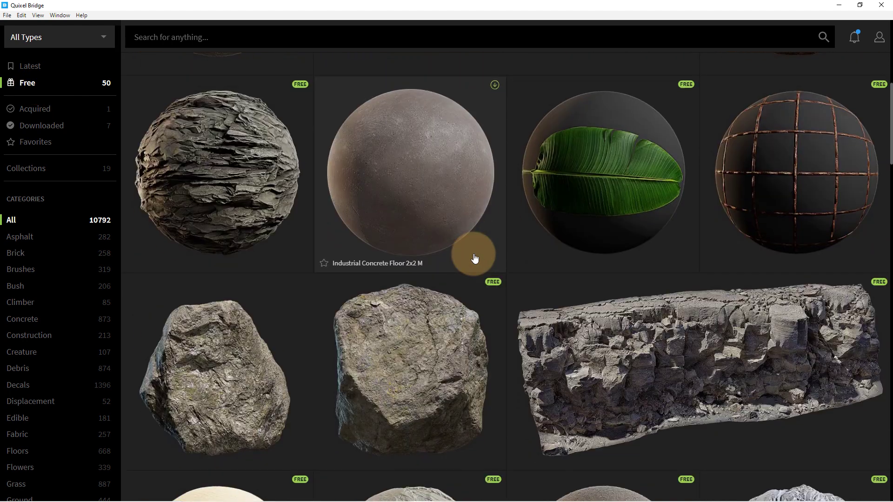
scroll(474, 258, "down", 1)
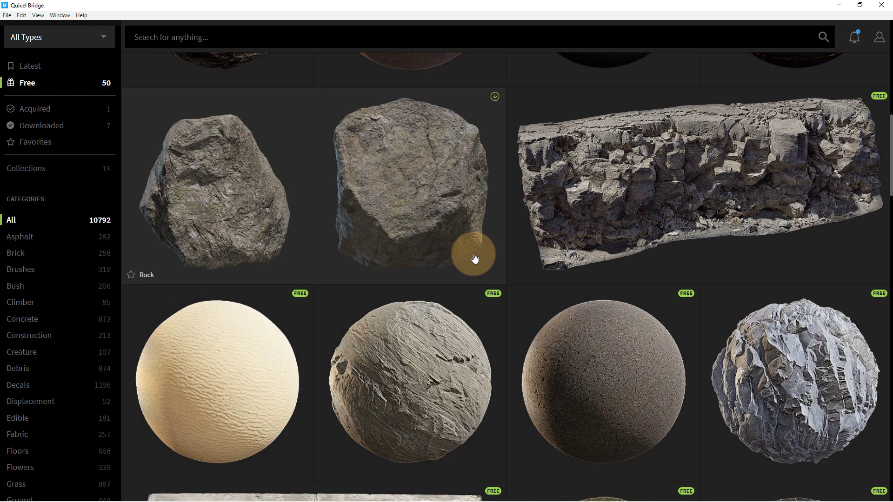
scroll(474, 258, "up", 2)
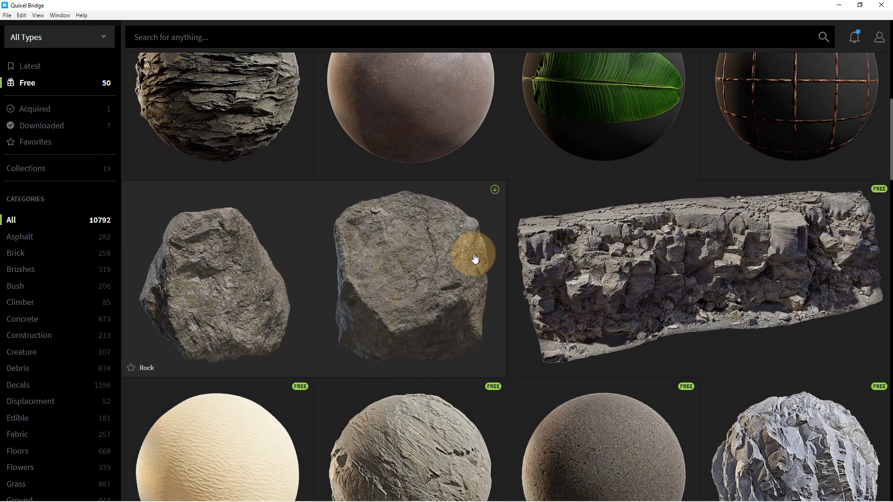
left_click(690, 285)
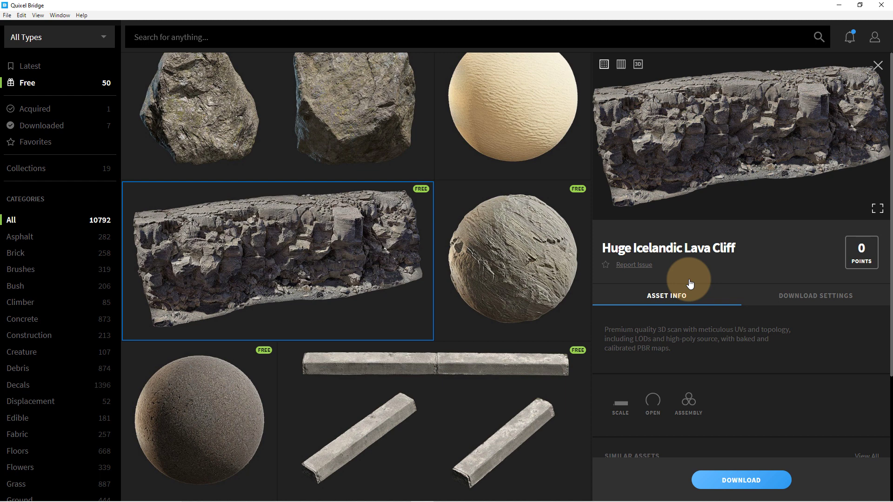
scroll(798, 372, "down", 4)
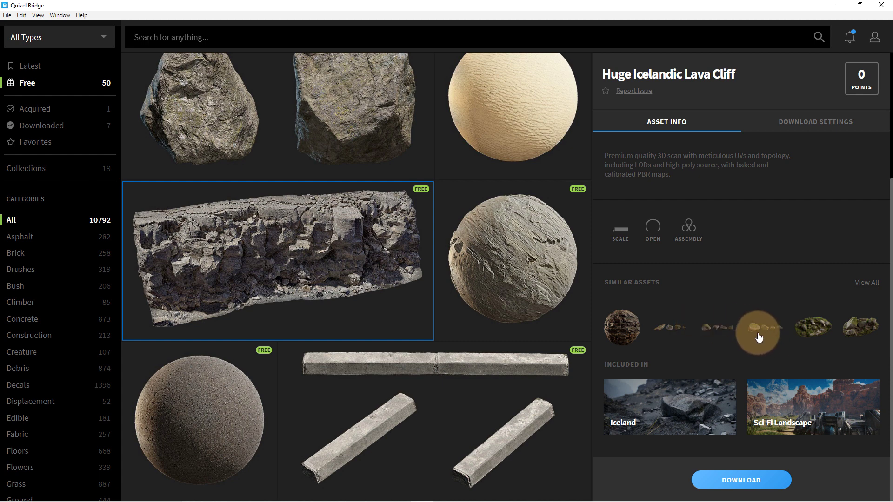
scroll(758, 335, "up", 4)
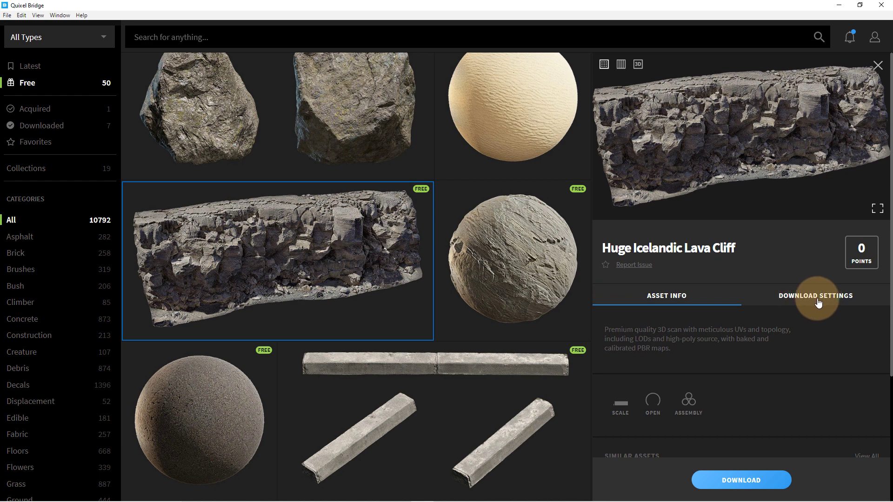
Set the lava cliff's download texture resolution to 2K and download the asset
left_click(818, 303)
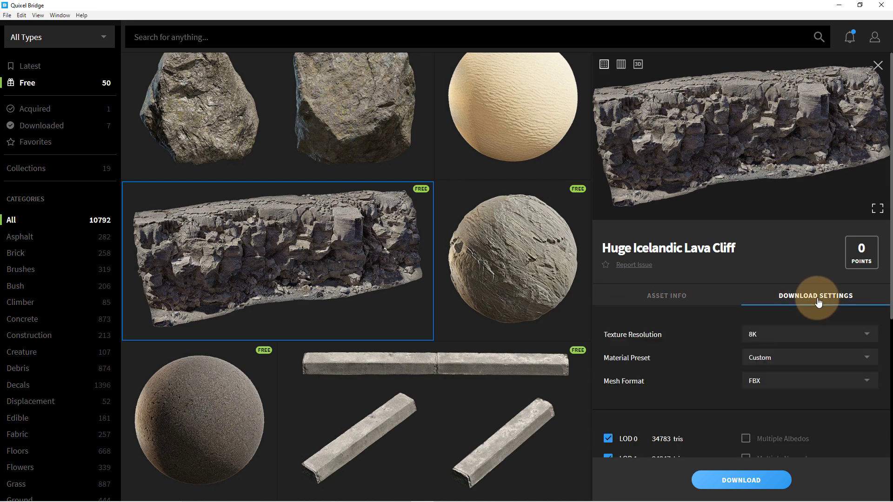
left_click(793, 333)
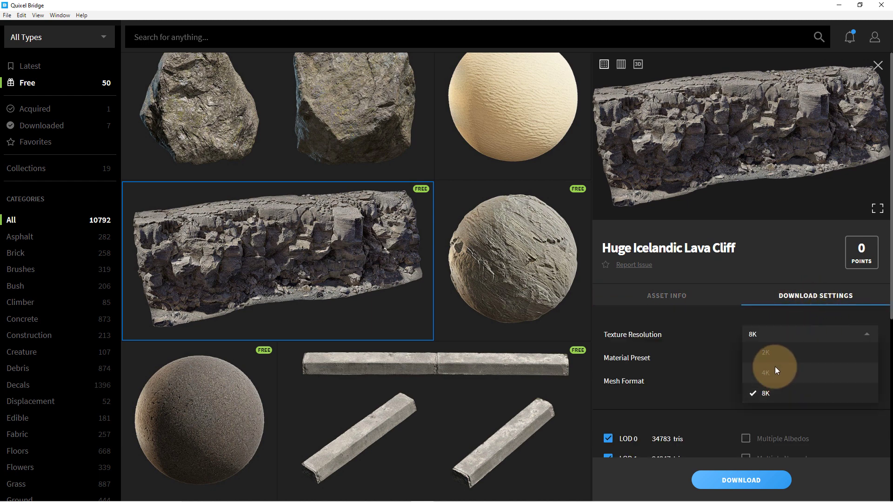
left_click(774, 353)
scroll(751, 365, "down", 3)
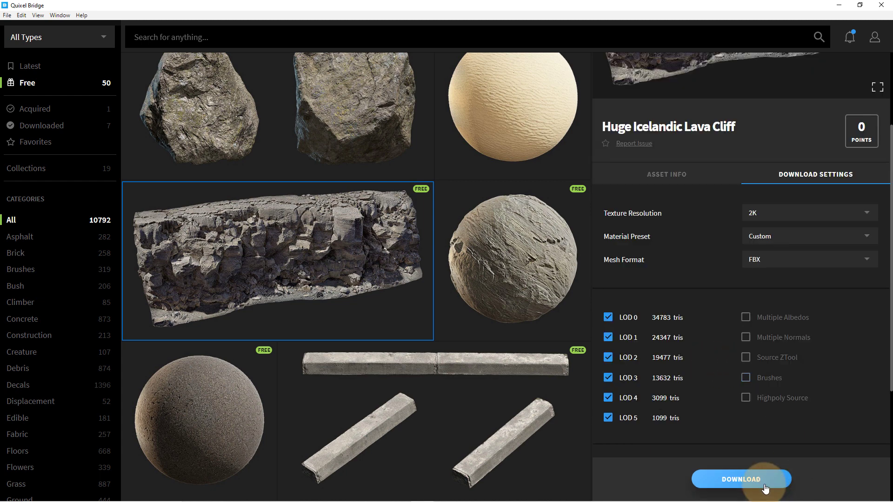
left_click(761, 482)
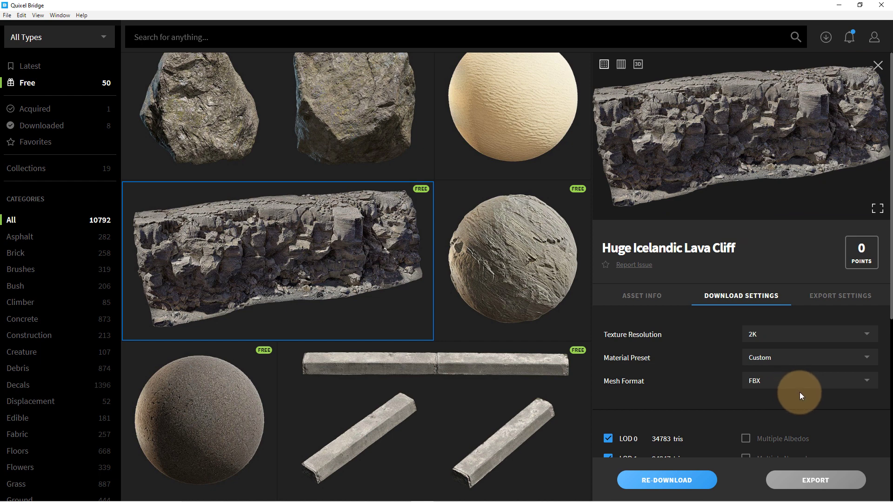
Set the lava cliff's export target to Blender and download the plugin for it
scroll(806, 392, "down", 6)
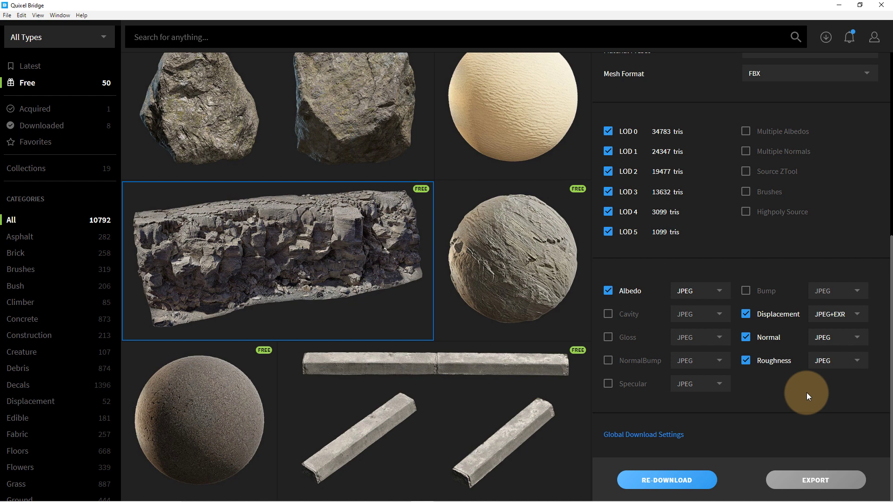
scroll(806, 393, "up", 4)
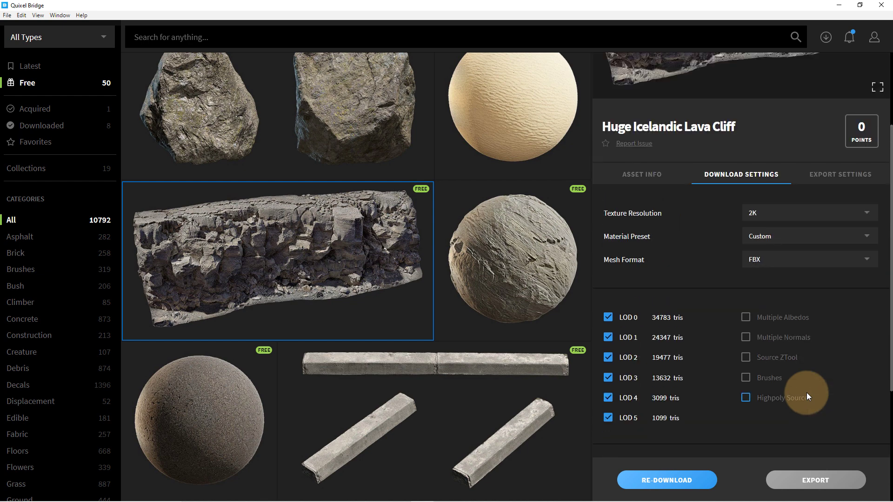
left_click(834, 179)
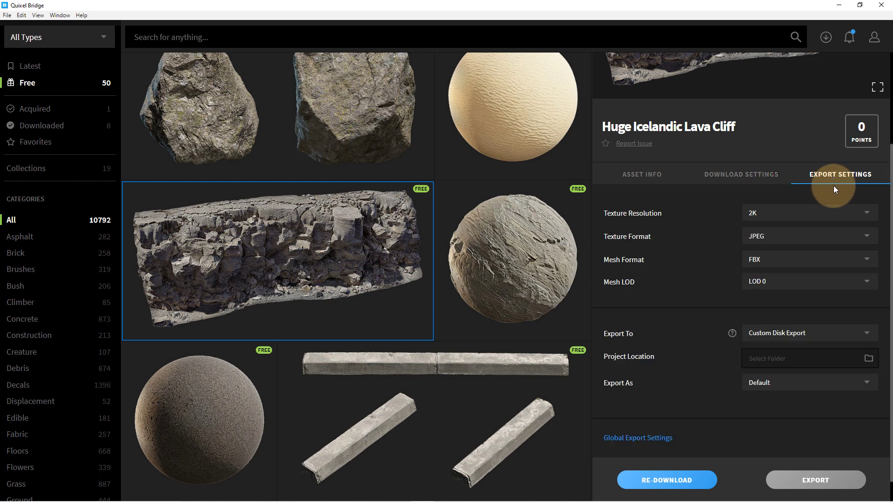
left_click(859, 332)
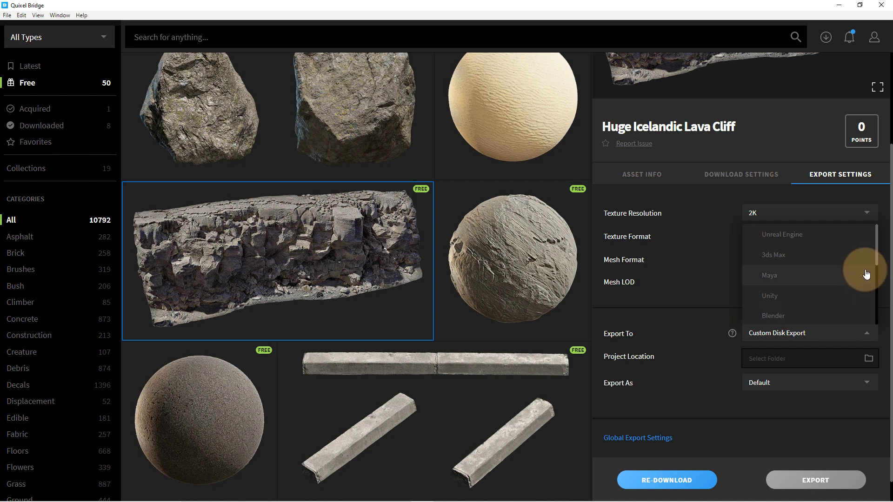
scroll(855, 274, "down", 2)
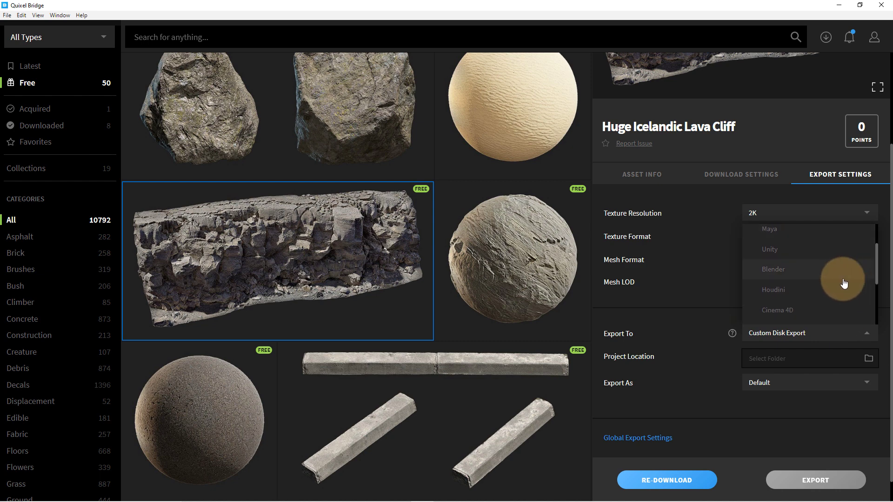
left_click(797, 272)
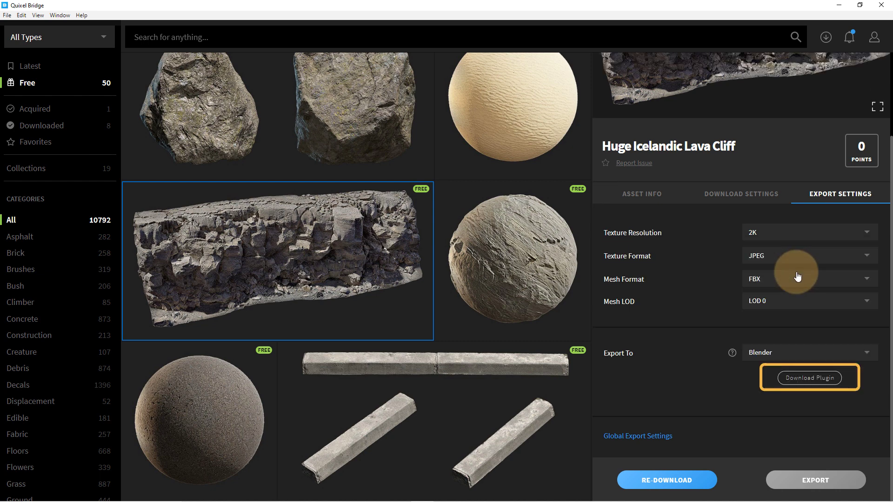
left_click(827, 382)
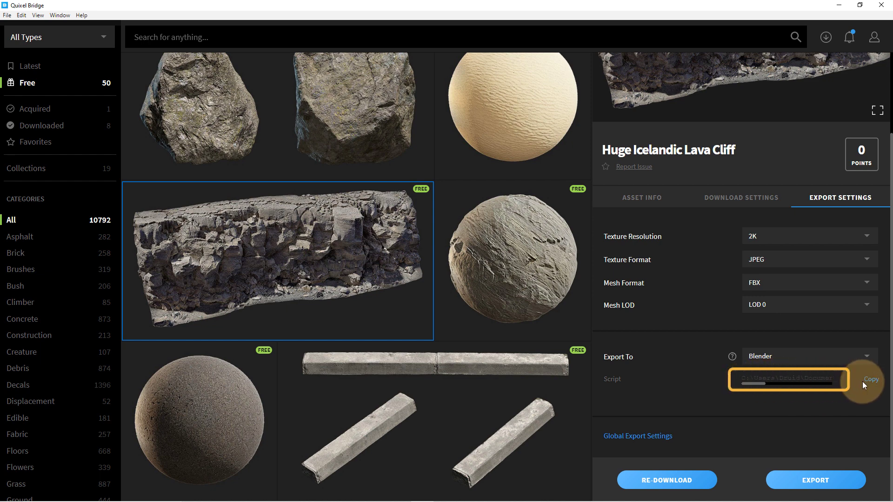
Copy the Blender plugin's script path and switch to Blender
left_click_drag(755, 384, 806, 384)
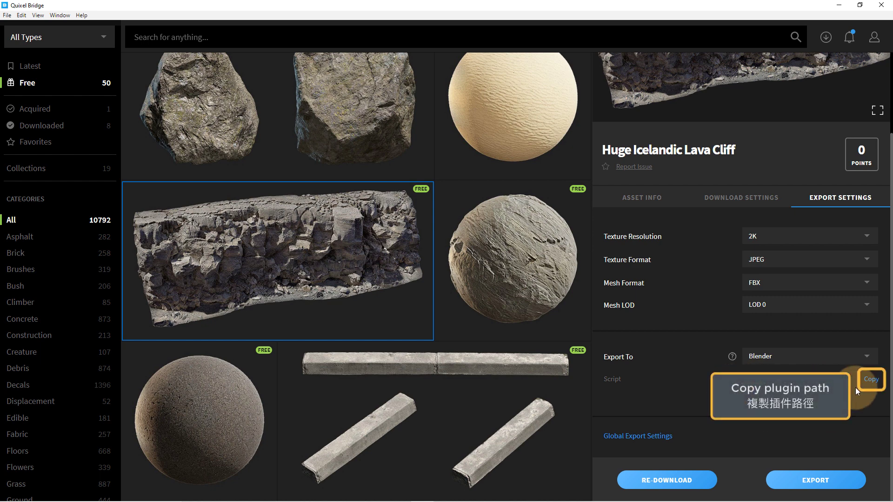
left_click(869, 380)
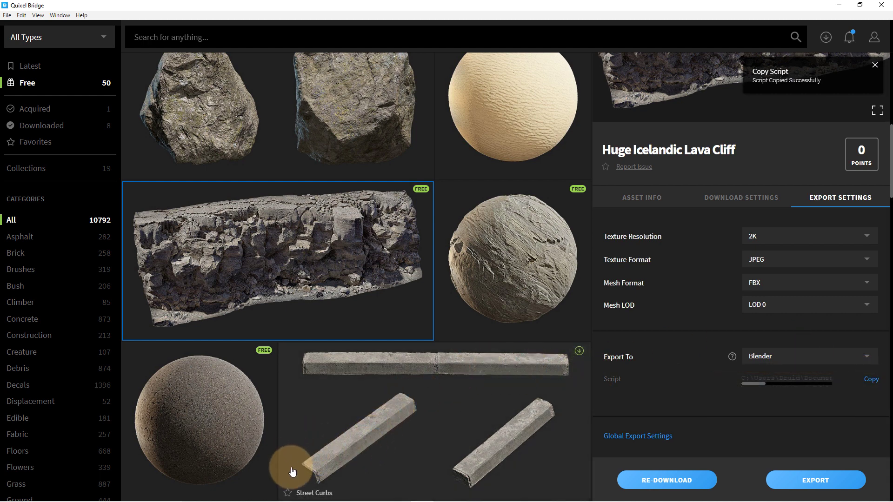
left_click(838, 8)
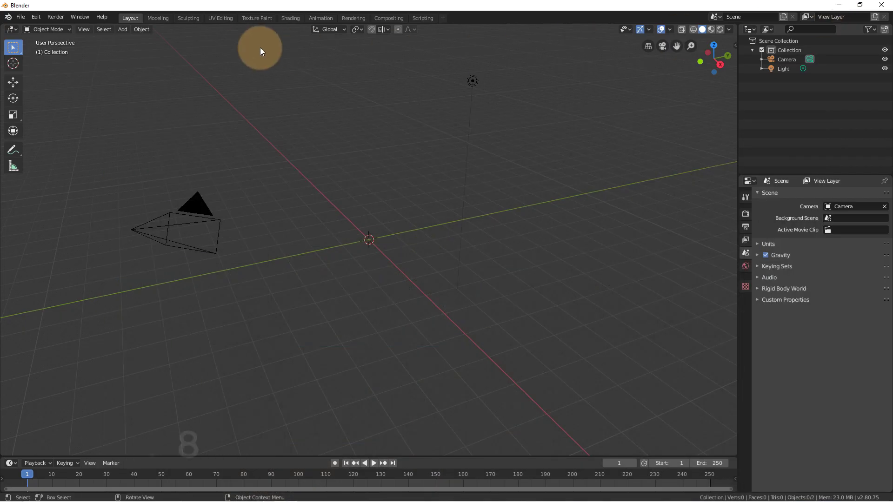
Open the preferences window, move it toward the middle of the viewport, and show the Add-ons section
left_click(76, 18)
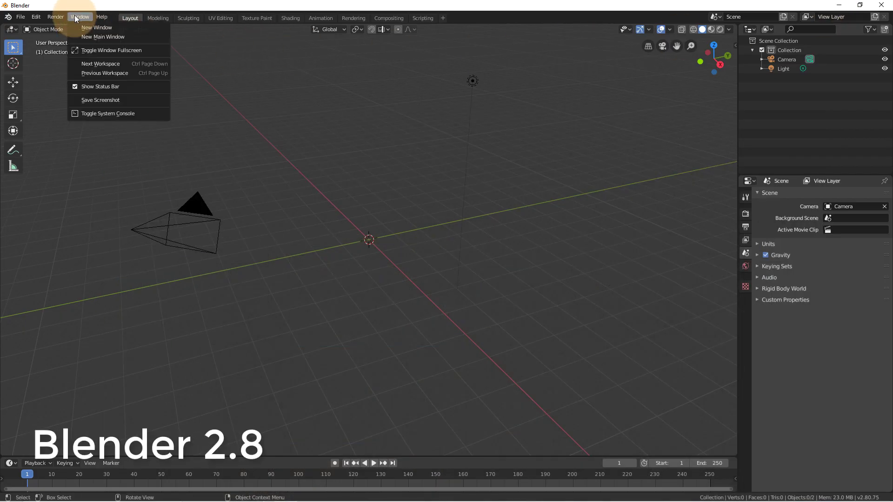
mouse_move(36, 17)
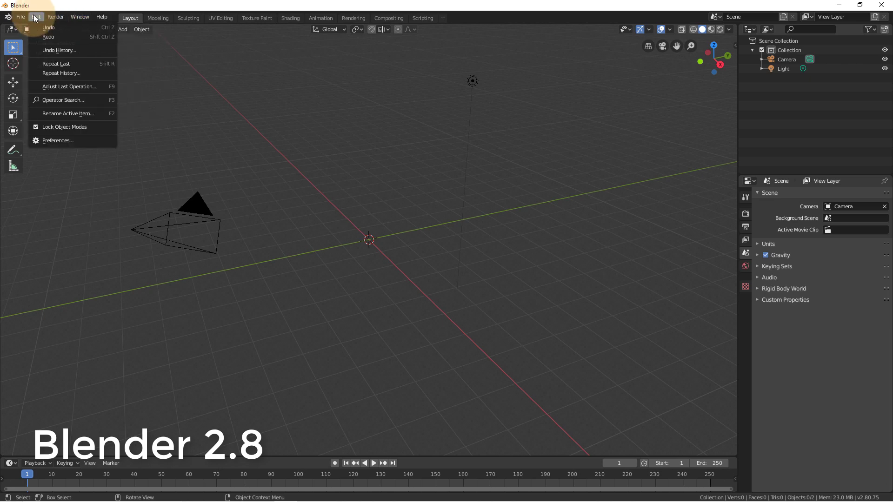
left_click(75, 141)
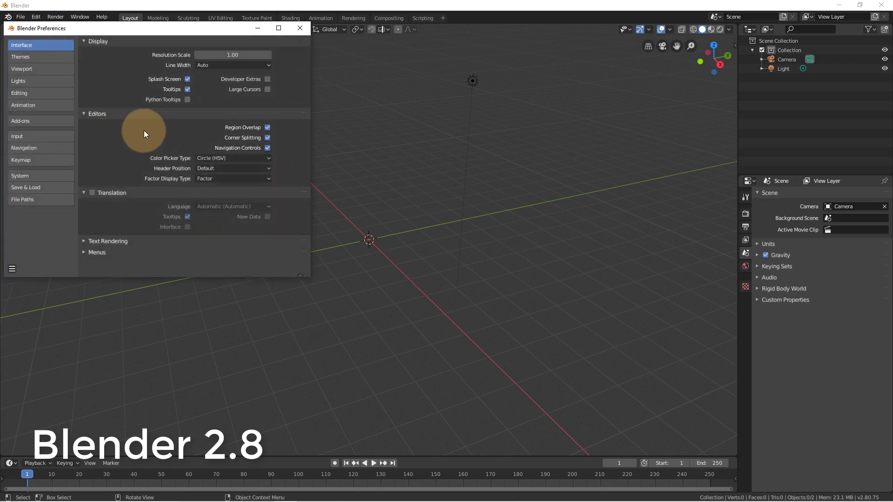
left_click_drag(110, 27, 321, 80)
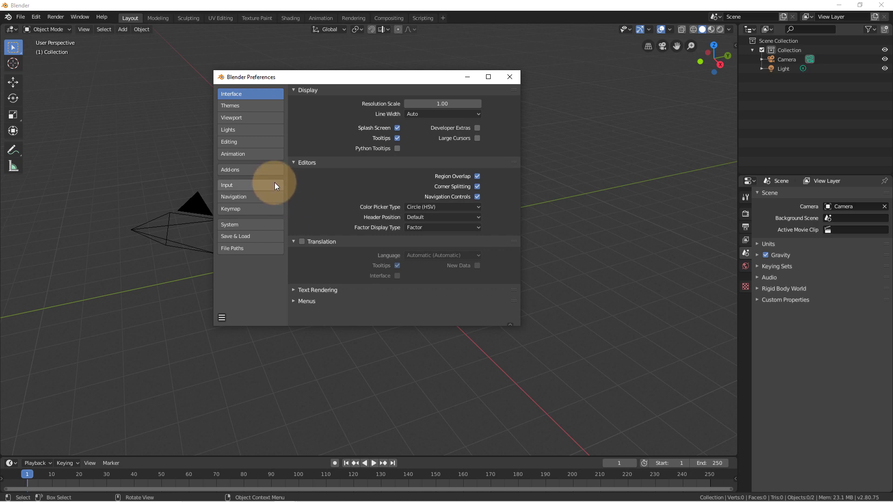
left_click(248, 170)
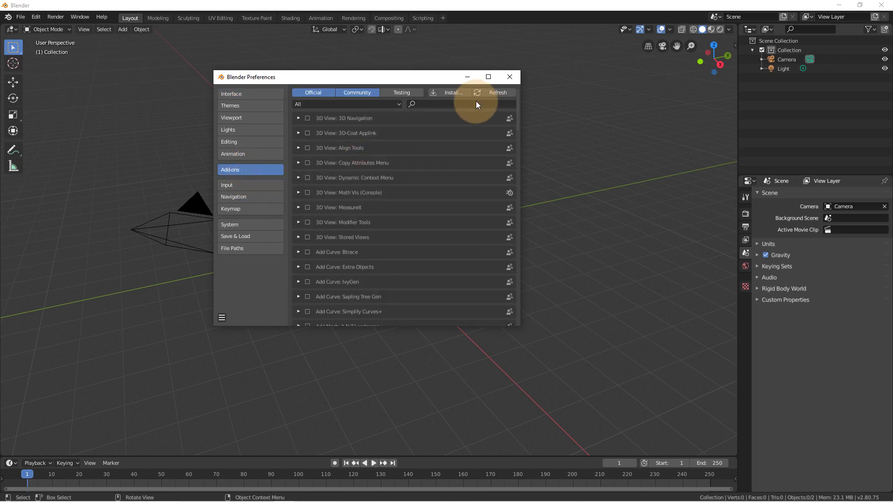
Start installing an add-on from file and go to the MSLiveLink plugin folder using the copied path
left_click(451, 92)
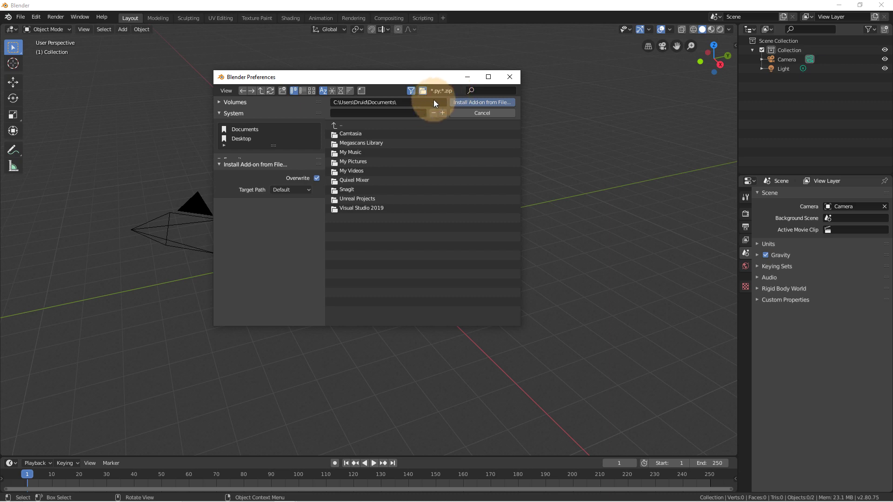
left_click(407, 102)
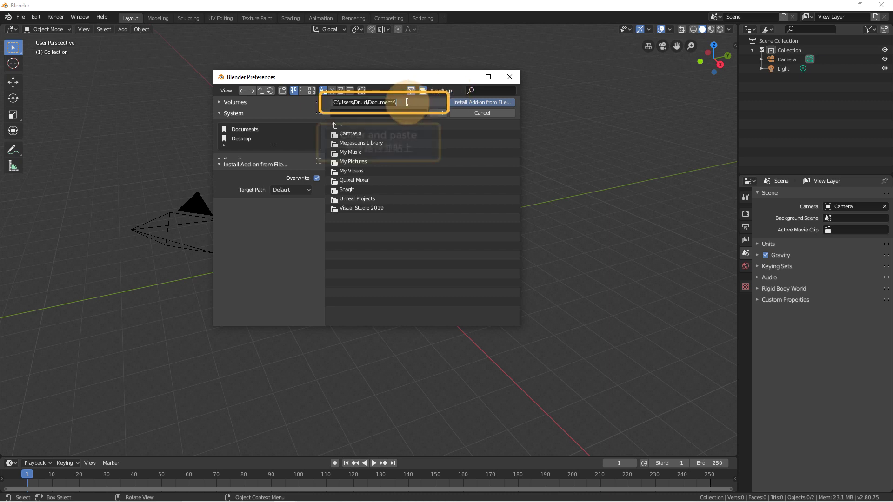
key("BackSpace")
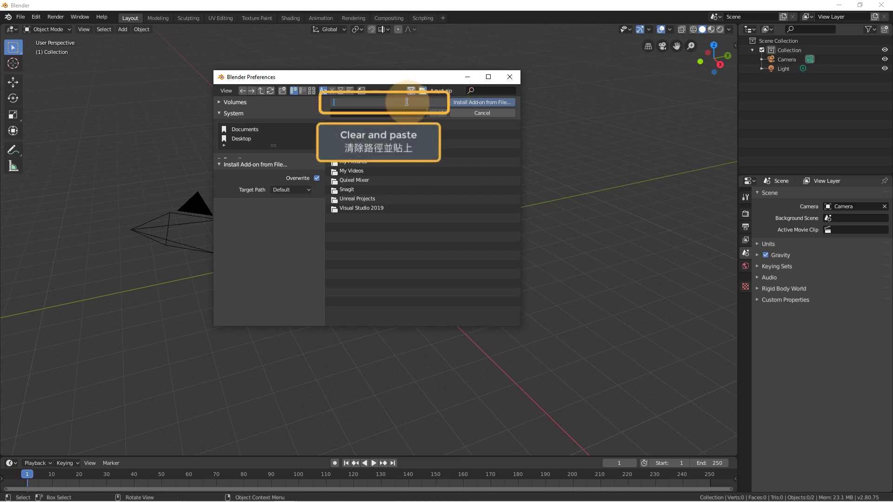
key("ctrl+v")
key("Return")
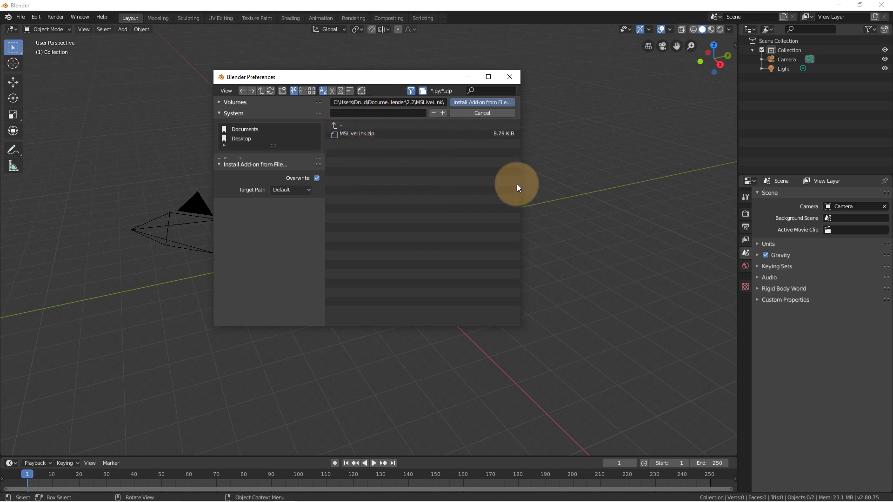
Install MSLiveLink.zip, enable the Megascans LiveLink add-on and close the preferences
left_click_drag(518, 191, 652, 195)
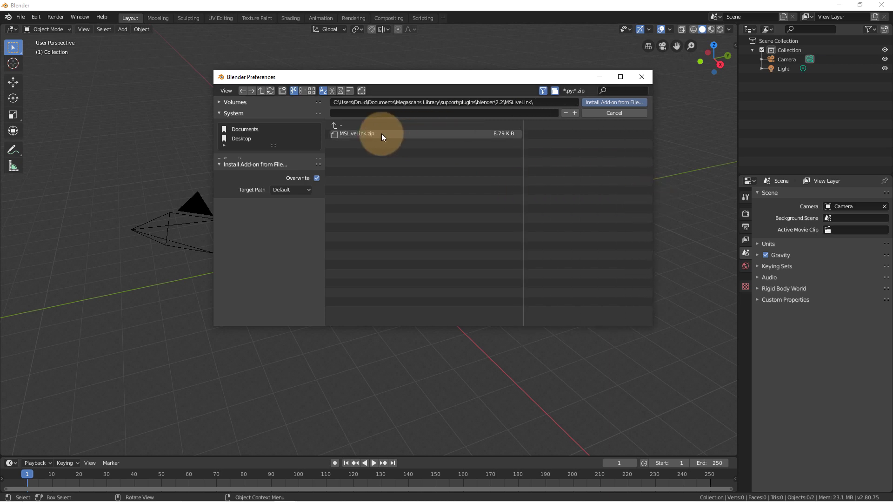
left_click(368, 134)
left_click(600, 102)
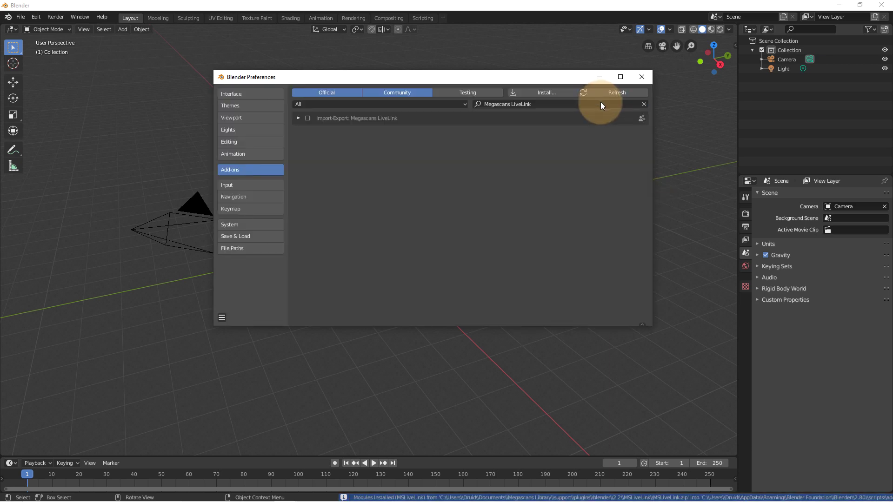
left_click(307, 118)
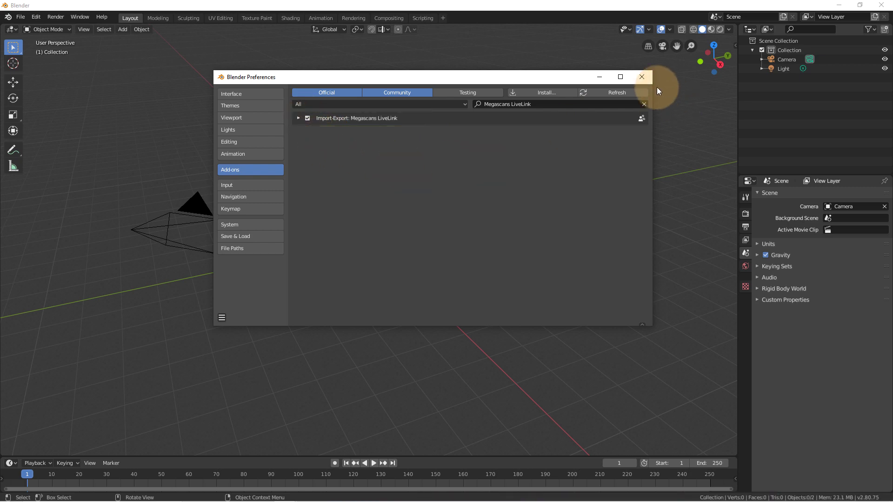
left_click(641, 77)
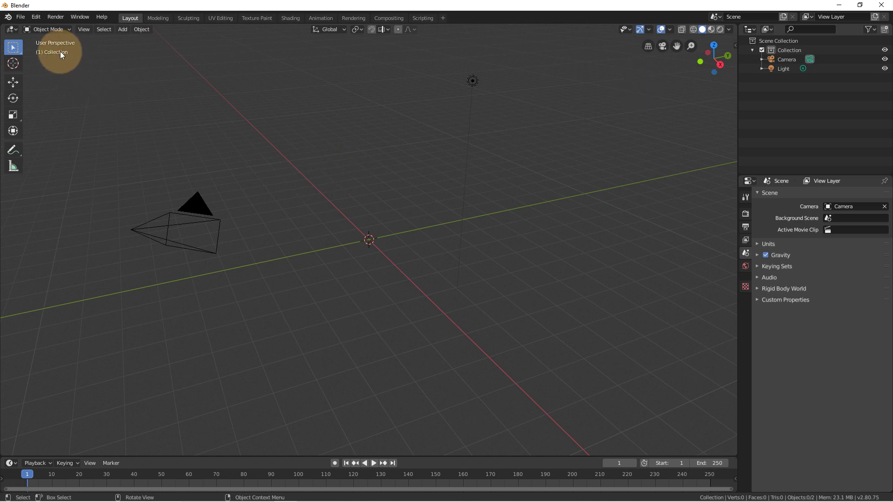
Start the Megascans LiveLink import listener in the scene
left_click(21, 18)
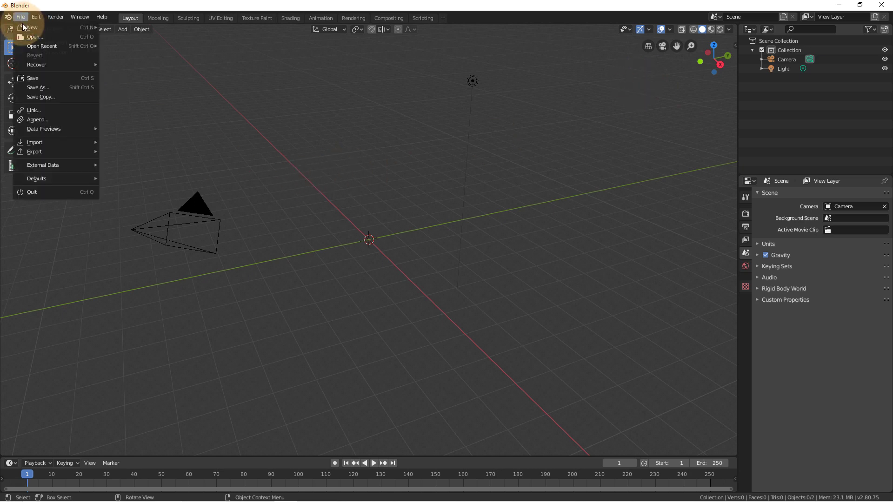
mouse_move(58, 146)
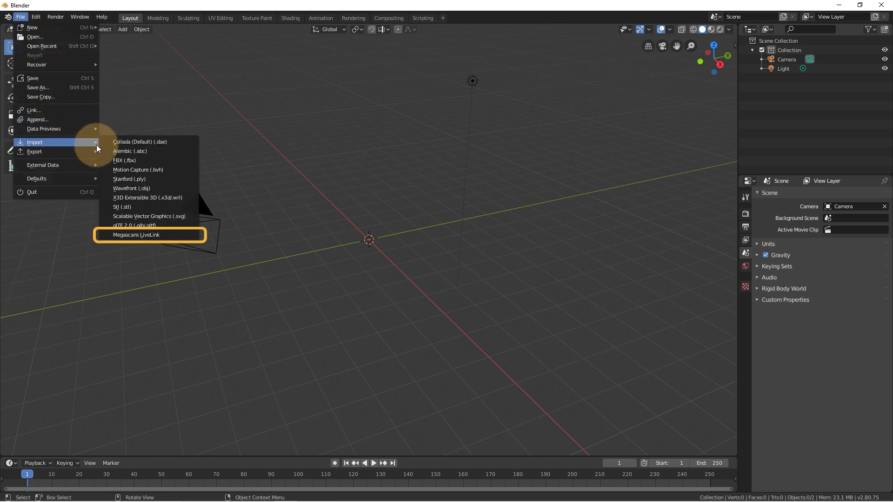
left_click(181, 235)
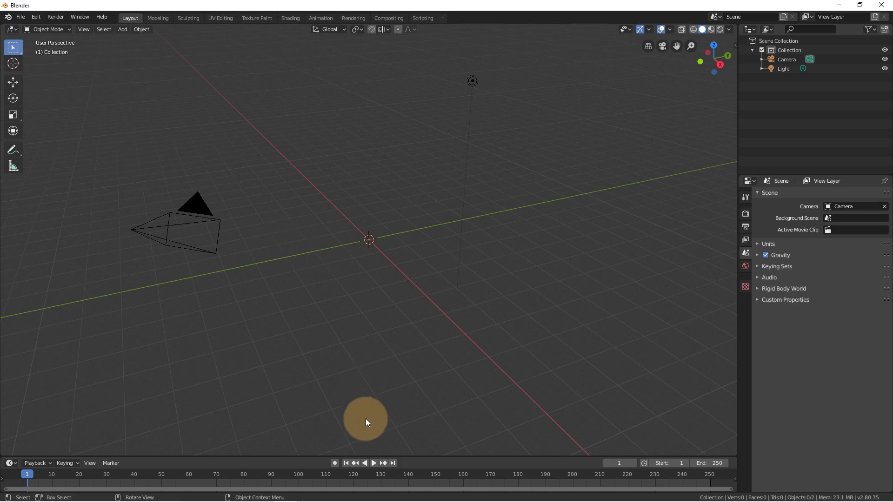
Switch to Quixel Bridge, export the Huge Icelandic Lava Cliff to Blender, and return to Blender
left_click(421, 501)
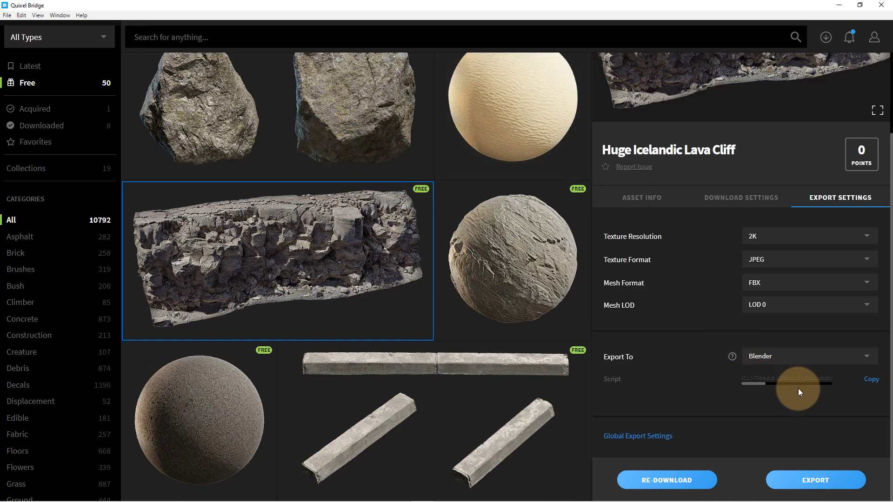
left_click(819, 484)
left_click(820, 485)
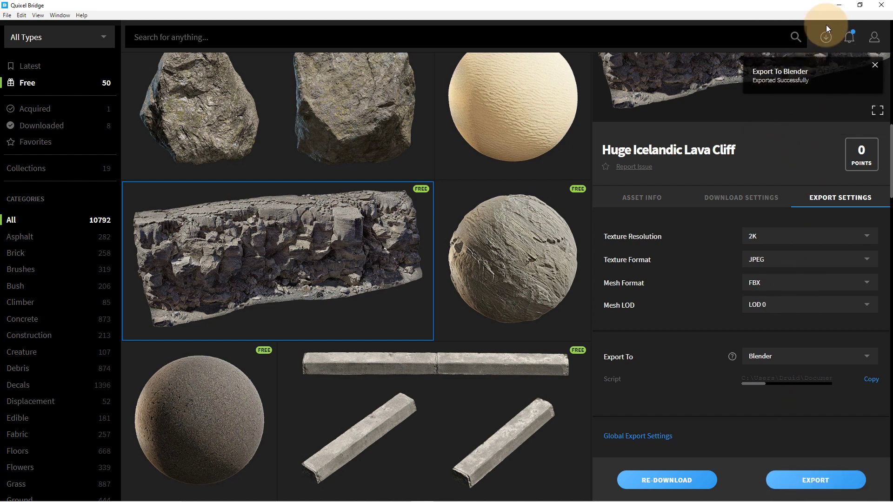
left_click(840, 4)
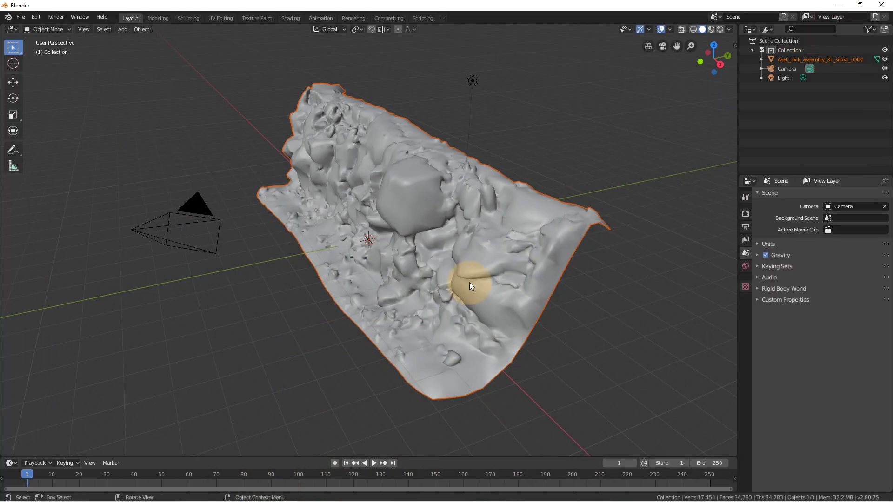
Open the Shading workspace and inspect the imported lava cliff's textured surface up close and from a distance
middle_click_drag(402, 257, 446, 252)
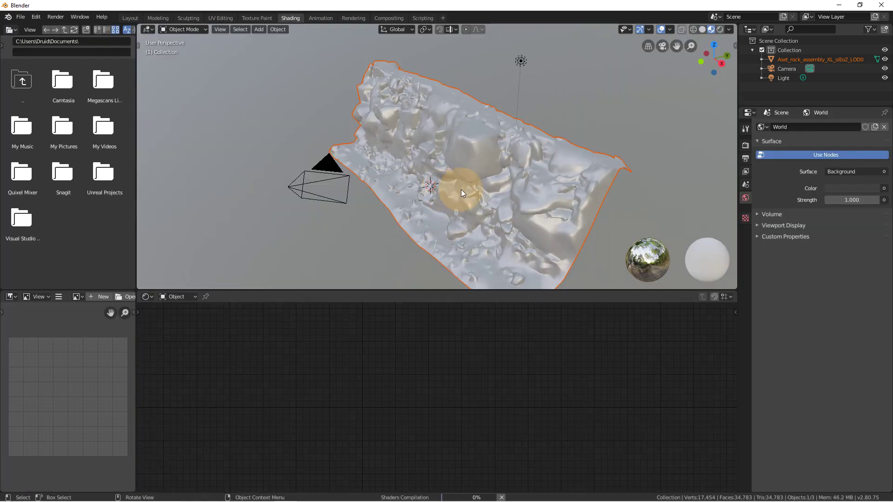
middle_click_drag(495, 172, 536, 224)
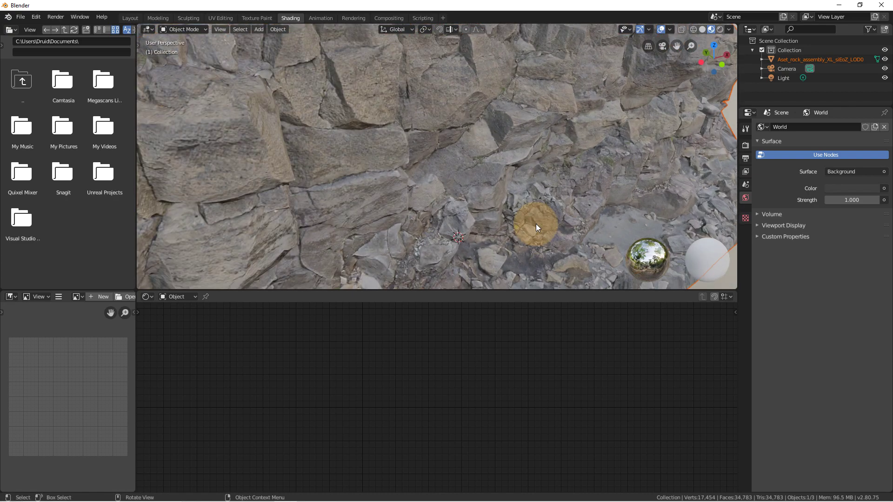
scroll(537, 224, "down", 5)
Select the lava cliff and examine its material nodes, focusing on the siEoZ_2K_Albedo.jpg texture node
left_click(459, 164)
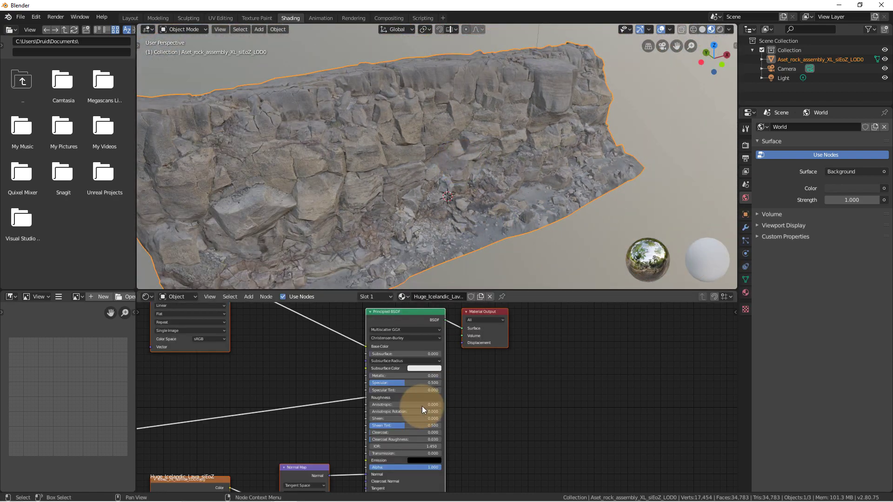
middle_click_drag(422, 405, 500, 400)
scroll(473, 400, "down", 2)
scroll(472, 400, "down", 2)
scroll(434, 375, "up", 3)
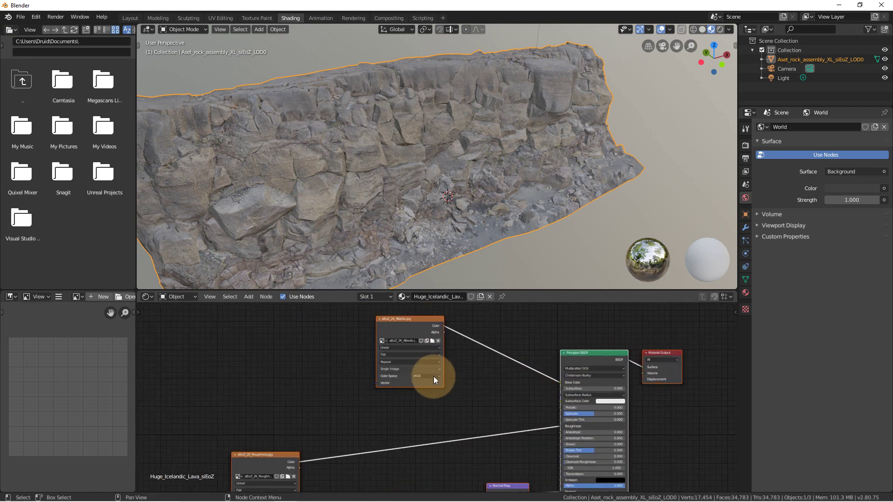
middle_click_drag(426, 369, 441, 400)
scroll(442, 398, "up", 3)
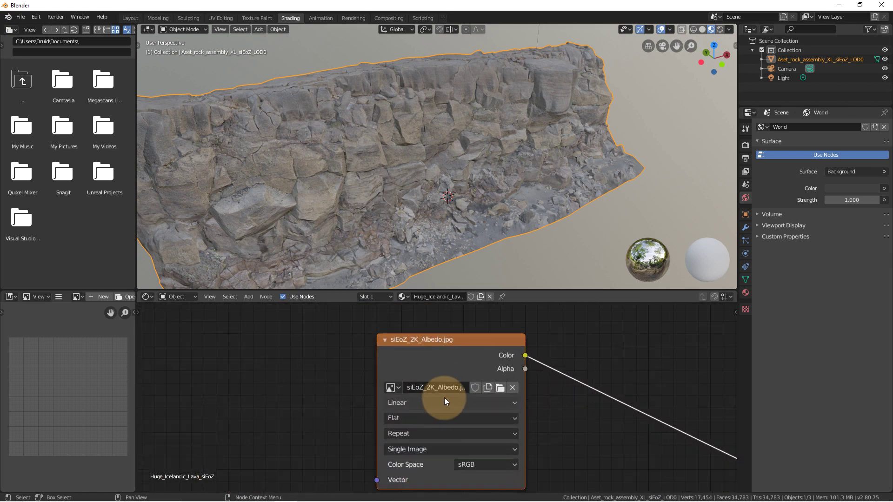
Browse the cliff's texture files as thumbnails from the albedo node and cancel without opening another image
left_click(500, 389)
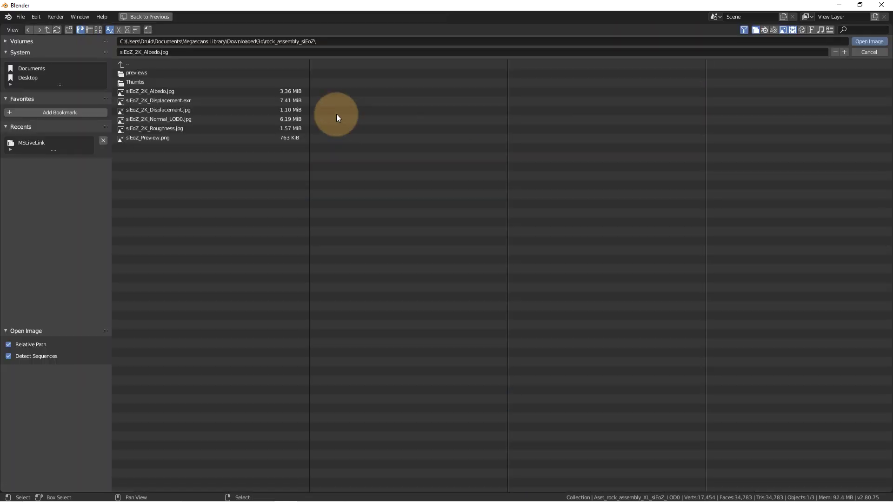
left_click(98, 29)
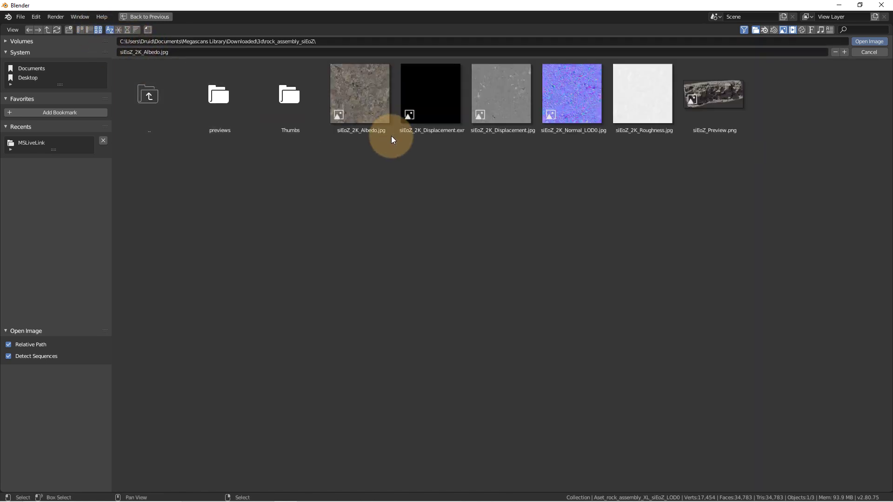
left_click(874, 52)
scroll(536, 385, "down", 5)
scroll(521, 376, "down", 4)
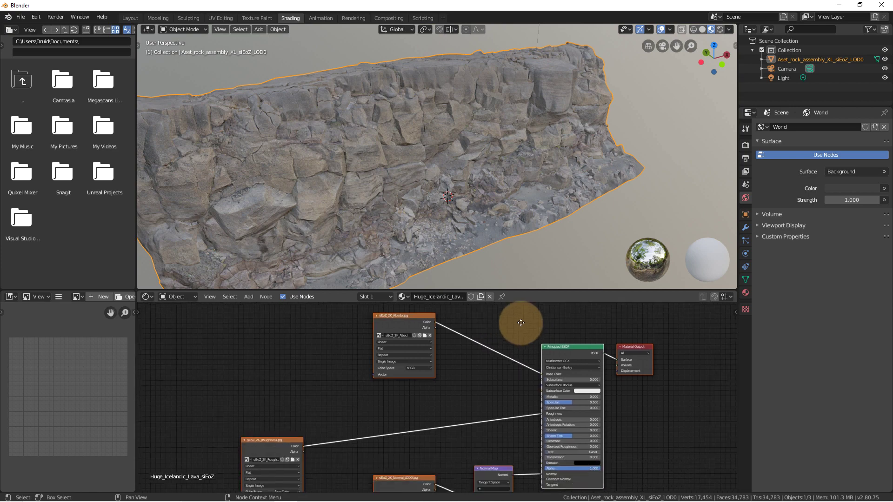
scroll(472, 199, "down", 1)
mouse_move(471, 199)
middle_mouse_down()
mouse_move(362, 197)
mouse_move(483, 203)
mouse_move(470, 206)
mouse_move(473, 192)
middle_mouse_up()
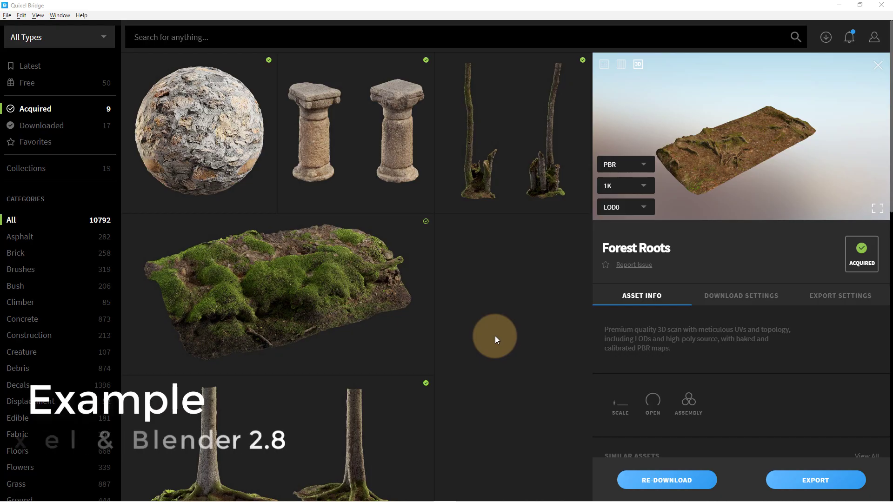
Find the long Mossy Embankment with exposed roots among the acquired assets, rotate its 3D preview, and export it to Blender
scroll(365, 313, "down", 5)
scroll(365, 313, "down", 6)
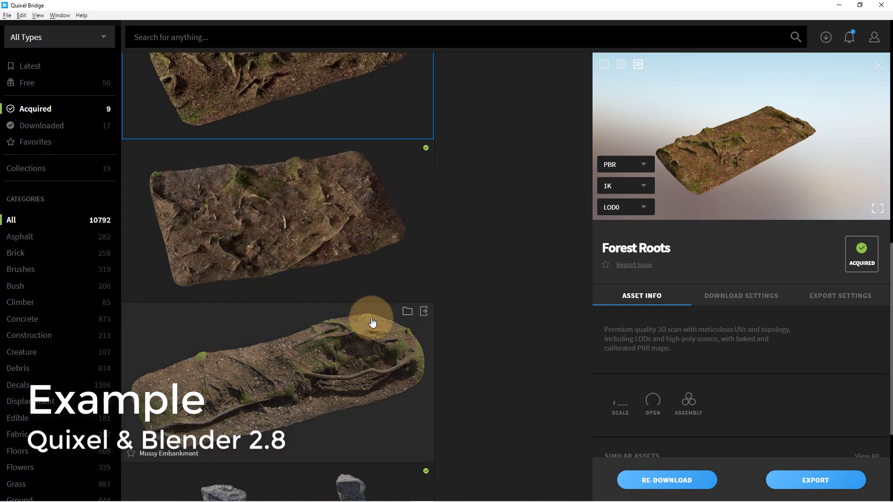
left_click(277, 368)
left_click_drag(657, 188, 738, 178)
left_click(816, 481)
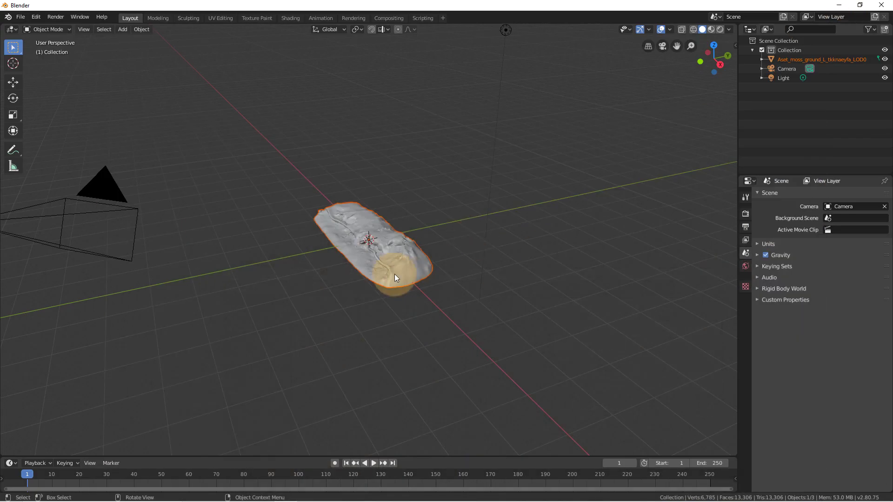
Switch to Blender and display the imported mossy embankment with rendered viewport shading
middle_click_drag(389, 270, 439, 283)
scroll(413, 295, "up", 5)
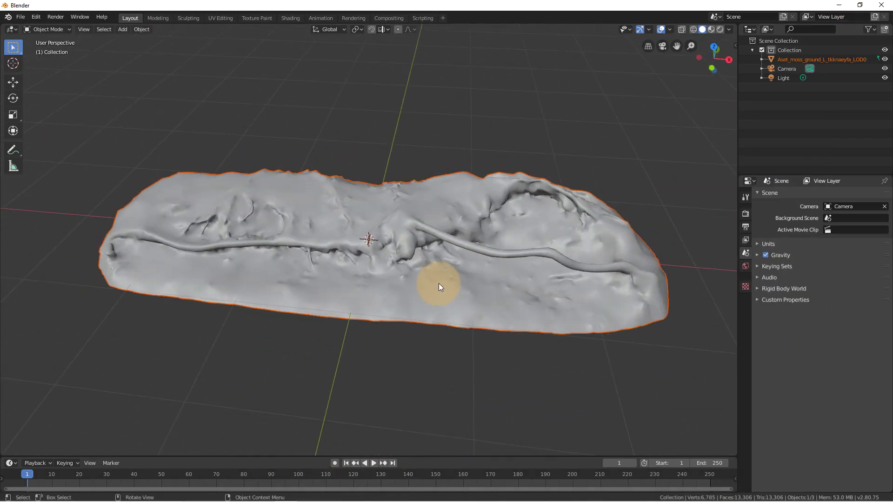
left_click(712, 29)
middle_click_drag(521, 261, 401, 283)
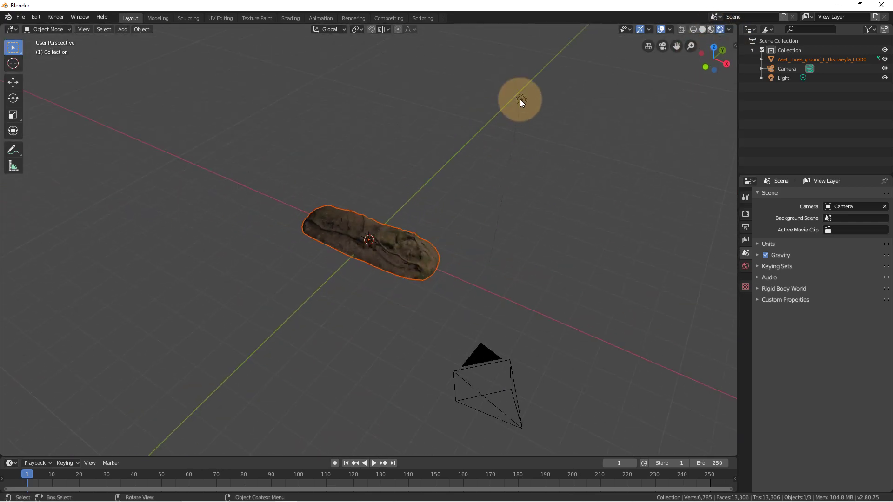
Move the light above the embankment to about X 0.20 m, Y -0.01 m and Z 3.54 m
left_click(521, 101)
left_click_drag(546, 108, 410, 82)
middle_click_drag(460, 107, 417, 119)
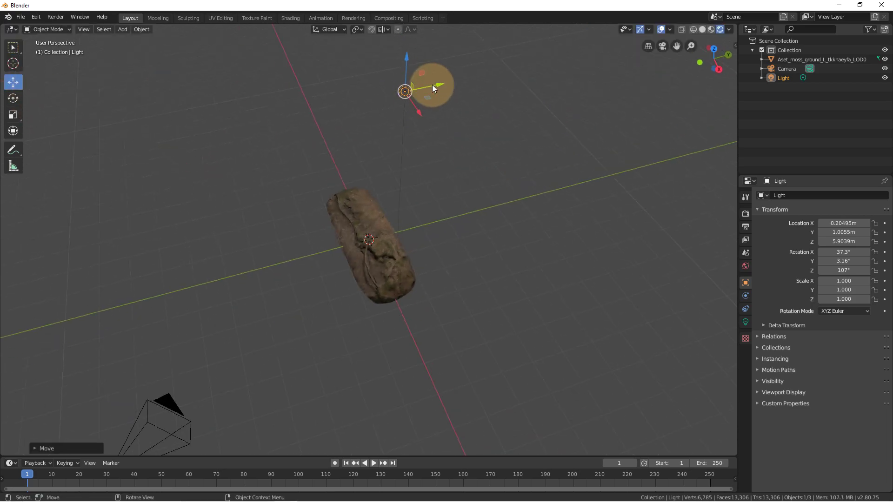
left_click_drag(436, 86, 368, 141)
middle_click_drag(362, 188, 441, 150)
scroll(381, 221, "up", 7)
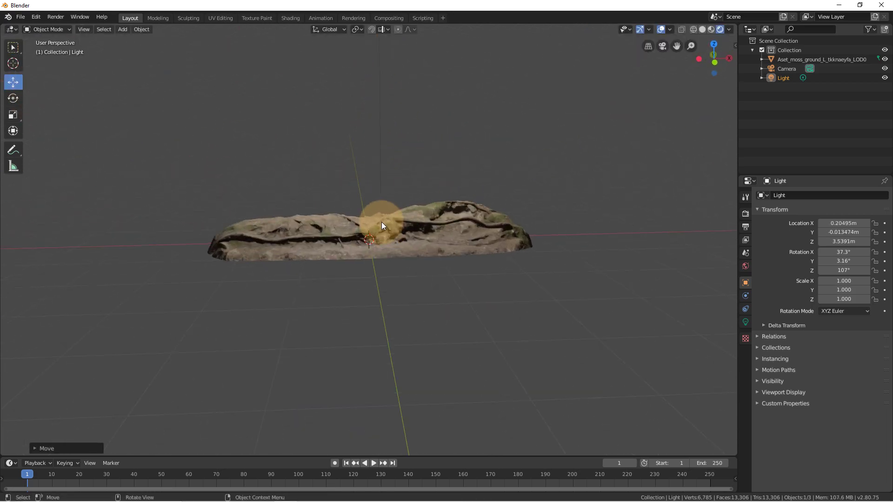
middle_click_drag(357, 215, 378, 242)
Switch to Quixel Bridge and export the acquired Fir Tree Trunk to Blender
key("alt+Tab")
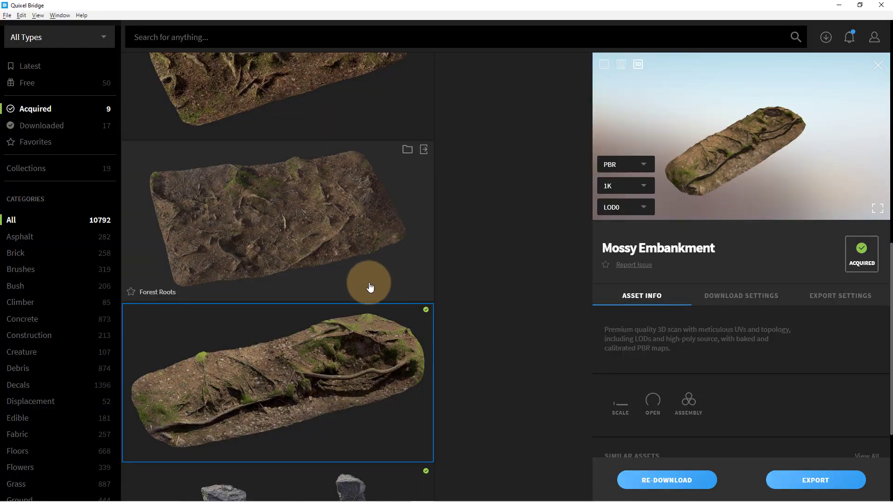
scroll(370, 293, "down", 10)
scroll(375, 307, "down", 3)
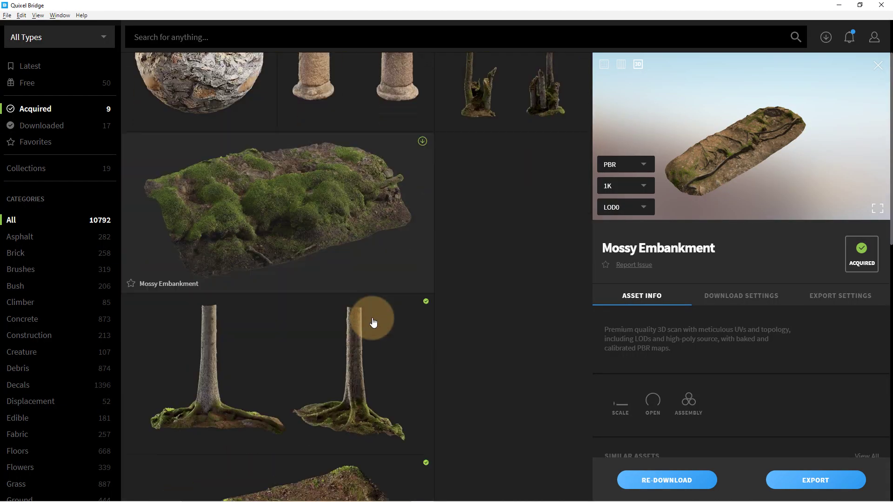
left_click(361, 314)
left_click(805, 479)
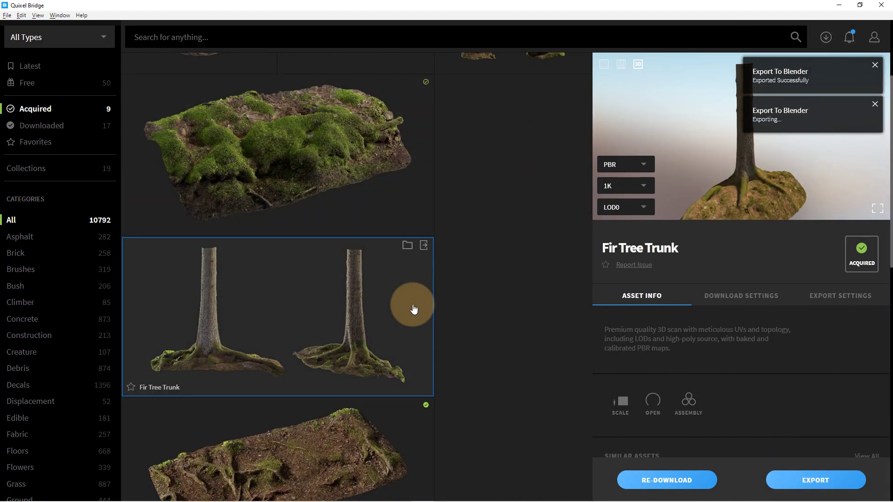
Switch to Blender, move the fir tree trunk toward one end of the embankment, and scale it
key("alt+Tab")
scroll(467, 302, "down", 4)
left_click_drag(403, 235, 331, 234)
key("s")
left_click(434, 286)
Adjust the fir tree trunk's height along the Z axis so its roots sit on the embankment
middle_click_drag(375, 271, 320, 248)
key("g")
key("z")
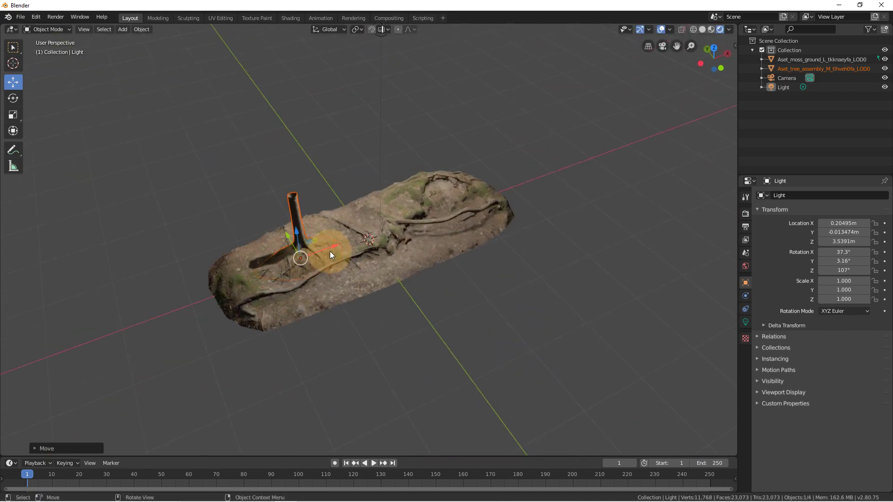
left_click(319, 255)
left_click(365, 285)
middle_click_drag(365, 285, 399, 314)
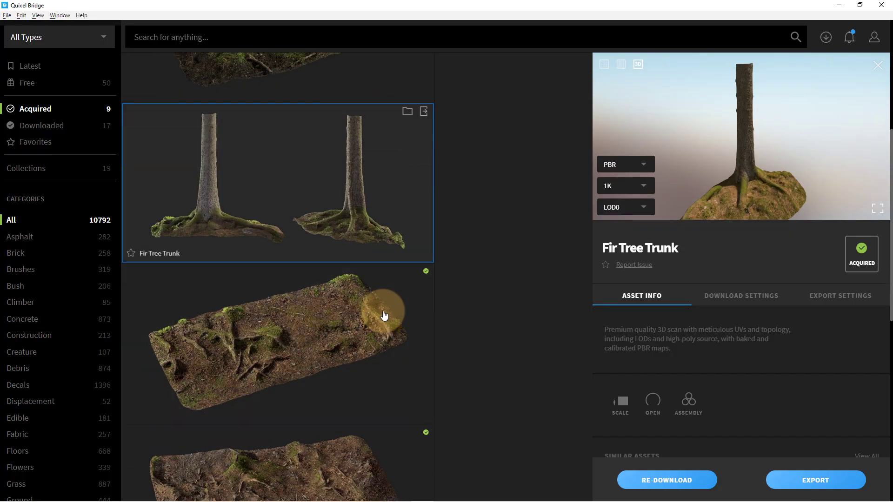
Export the acquired Dead Alder Tree Trunk to Blender and switch to Blender
scroll(383, 313, "up", 5)
left_click(488, 189)
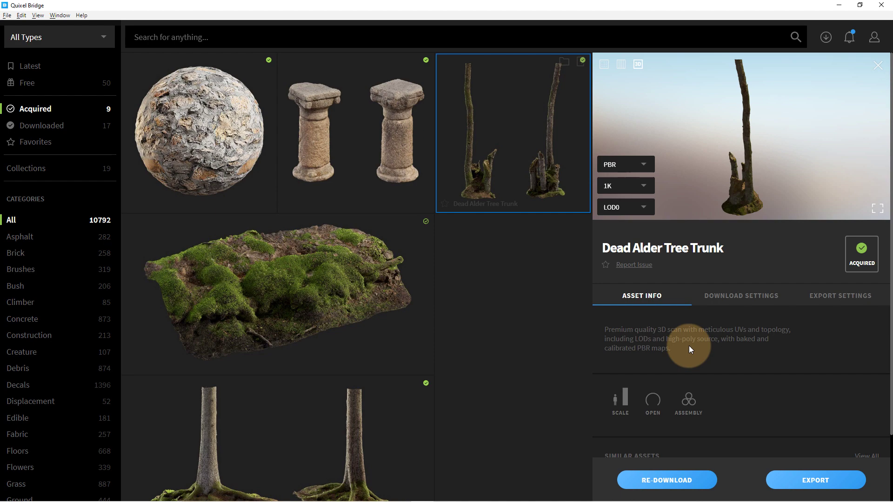
left_click(800, 480)
left_click(533, 347)
left_click(829, 7)
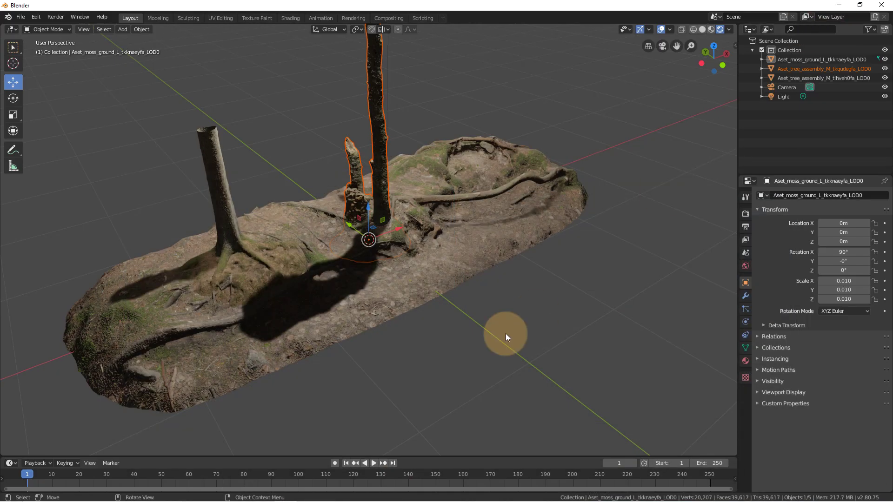
Raise the imported dead alder trunk along the Z axis so its base sits on the embankment
key("g")
key("z")
left_click_drag(364, 191, 364, 188)
middle_click_drag(393, 236, 430, 259)
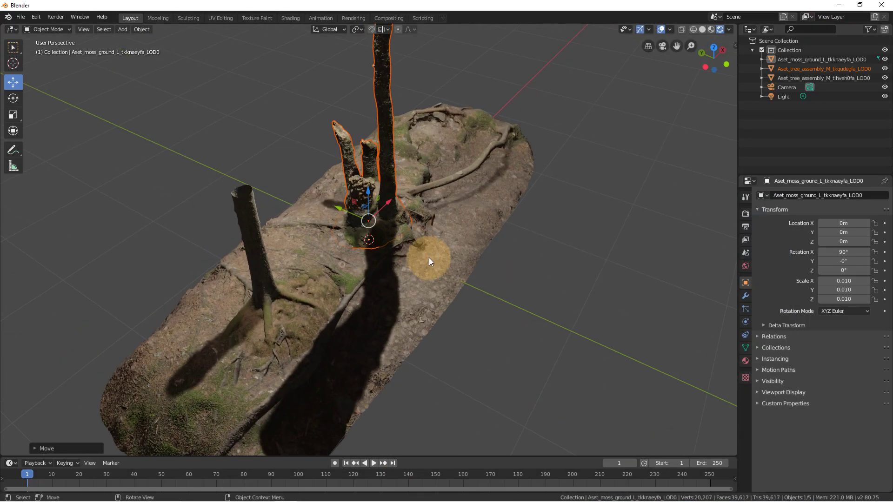
Scale the dead alder trunk and move it toward the long edge of the embankment
key("s")
left_click(469, 286)
left_click_drag(346, 213, 419, 233)
middle_click_drag(419, 232, 393, 272)
Duplicate the dead alder trunk and place the copy on the embankment's end opposite the fir trunk
key("shift+d")
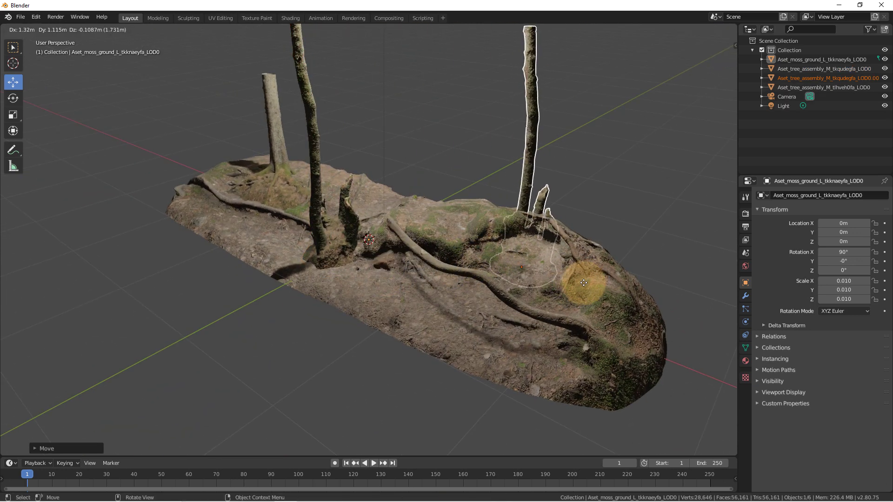
left_click(585, 312)
middle_click_drag(585, 313, 473, 297)
left_click_drag(459, 285, 465, 243)
middle_click_drag(447, 305, 506, 290)
left_click_drag(549, 248, 577, 257)
middle_click_drag(577, 257, 535, 278)
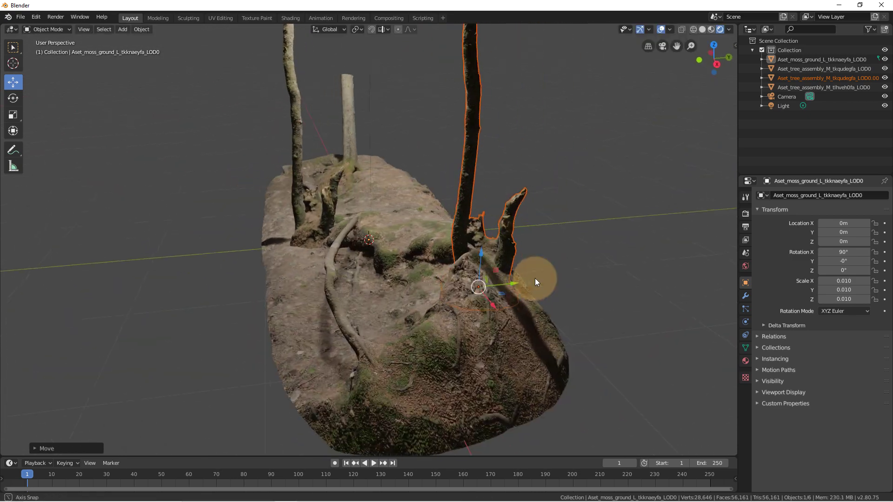
Scale down the copied alder trunk and adjust its position and rotation to sit in the ground
key("s")
left_click(518, 273)
left_click_drag(518, 274, 481, 285)
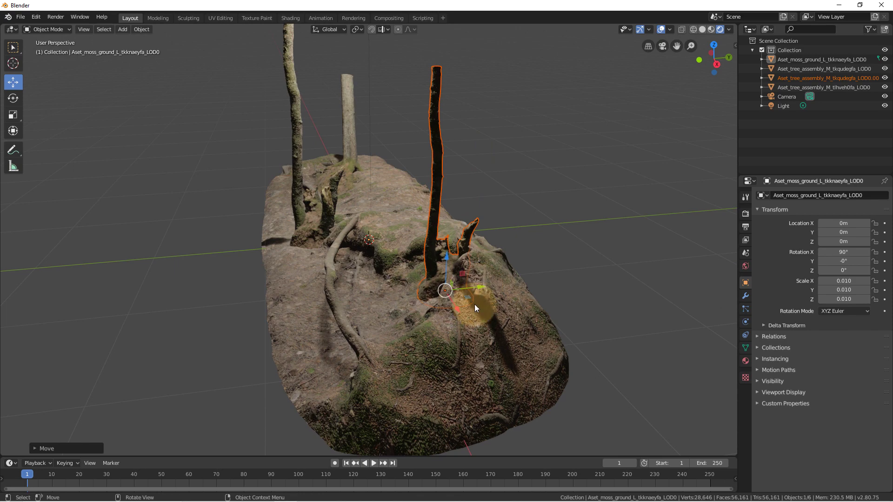
left_click(13, 130)
left_click_drag(439, 307, 451, 324)
middle_click_drag(451, 324, 498, 319)
left_click_drag(559, 247, 561, 261)
Move the light closer above the embankment, to about X -0.77 m, Y -0.01 m and Z 2.41 m
middle_click_drag(561, 288, 409, 228)
scroll(409, 227, "down", 2)
left_click(373, 63)
middle_click_drag(373, 65, 405, 134)
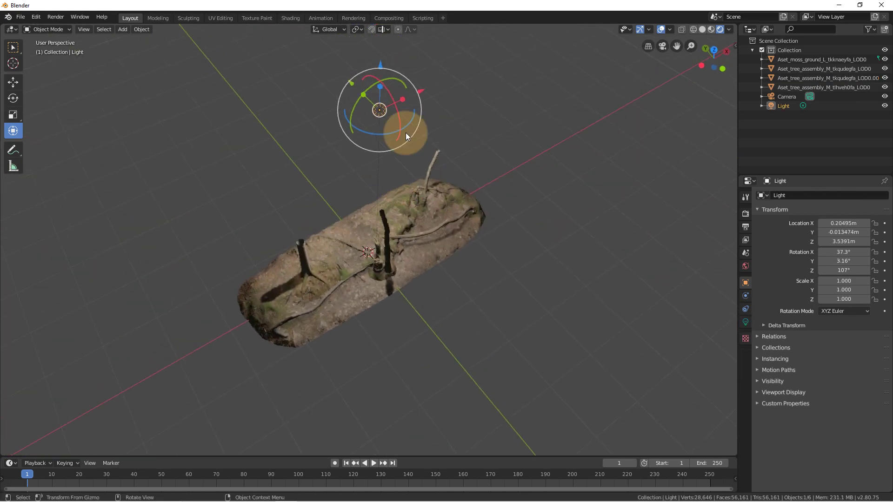
left_click_drag(380, 69, 375, 180)
middle_click_drag(375, 181, 485, 322)
scroll(433, 266, "up", 3)
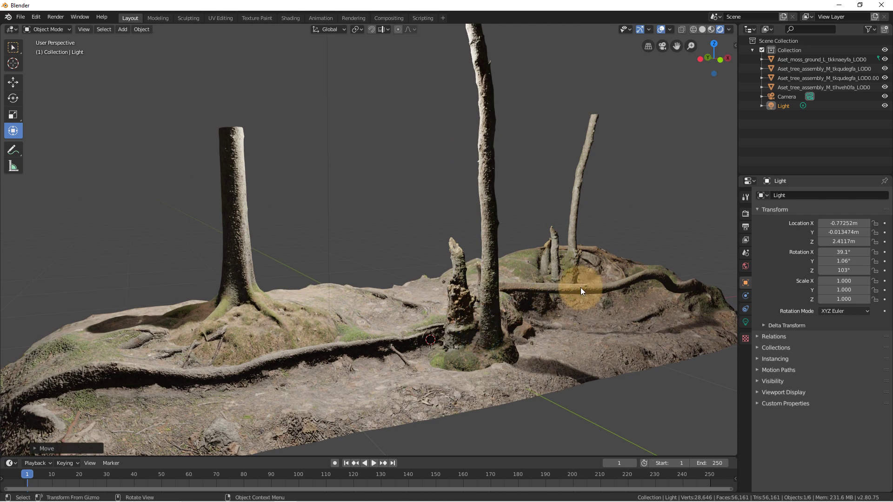